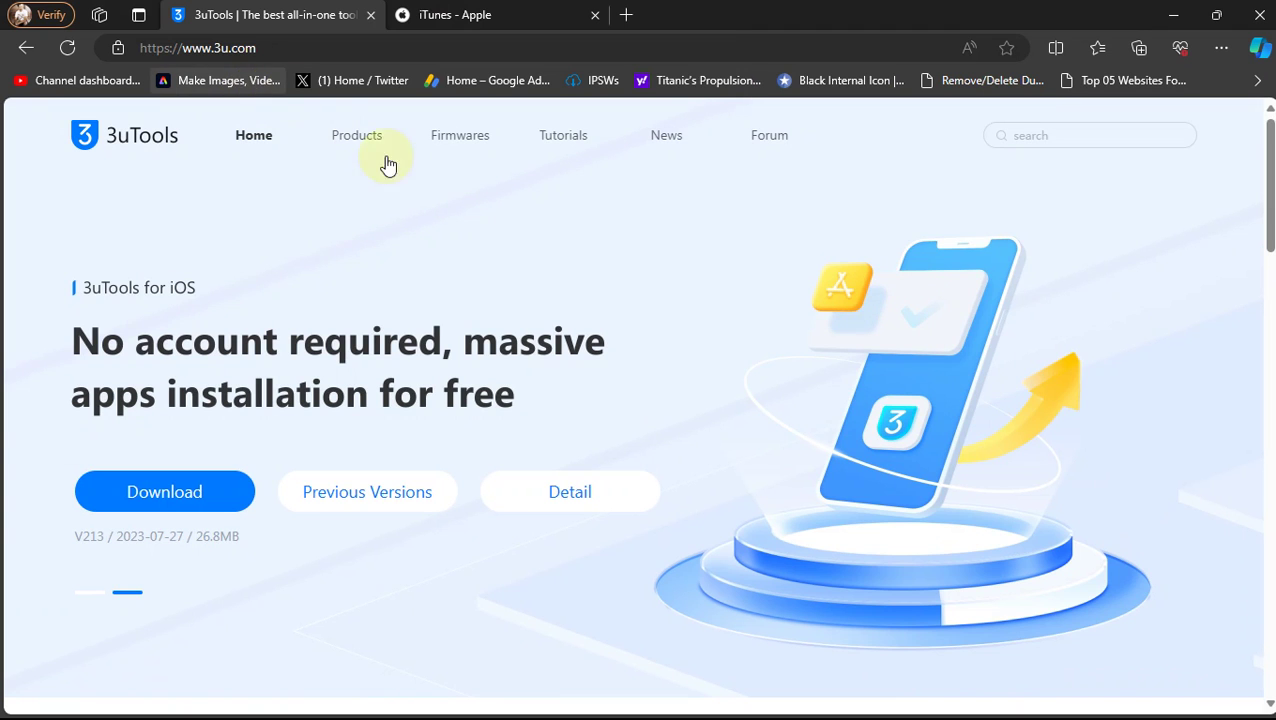
# Review the 3uTools for Windows download, find Apple's direct 64-bit iTunes download for Windows, and return to the 3uTools page.
pyautogui.moveTo(384, 160)
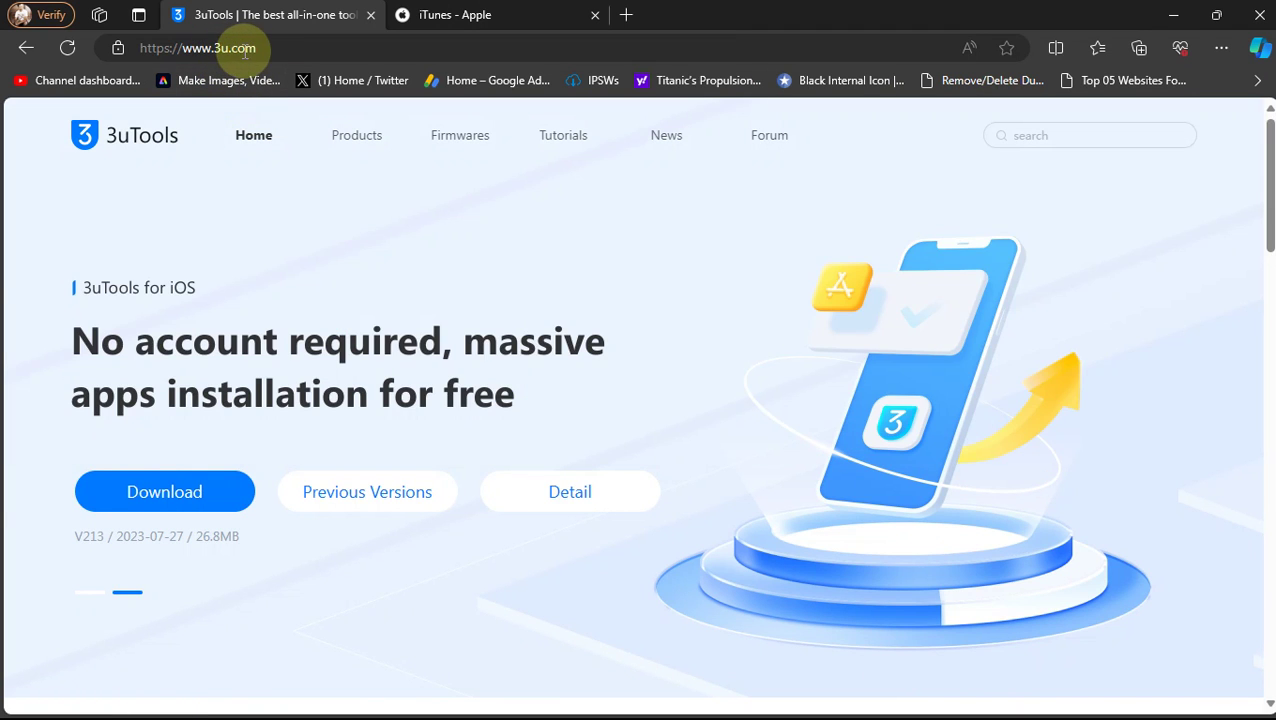
pyautogui.moveTo(587, 274)
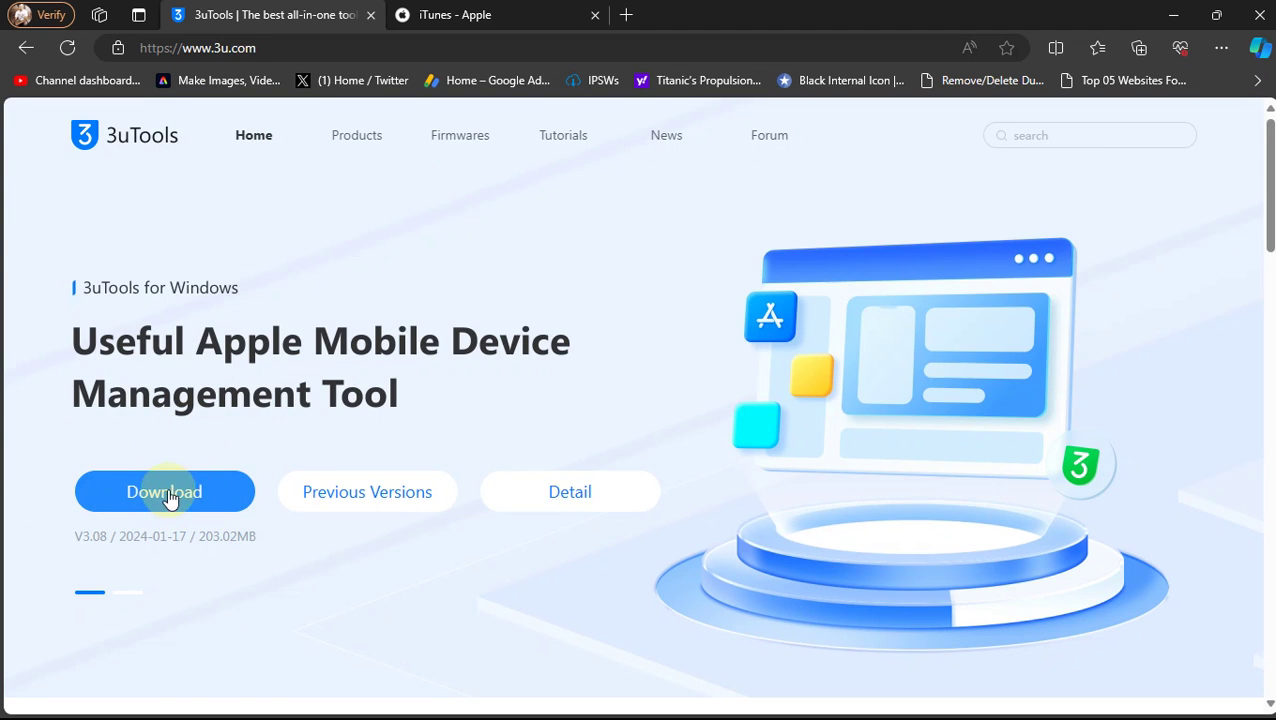
pyautogui.click(498, 22)
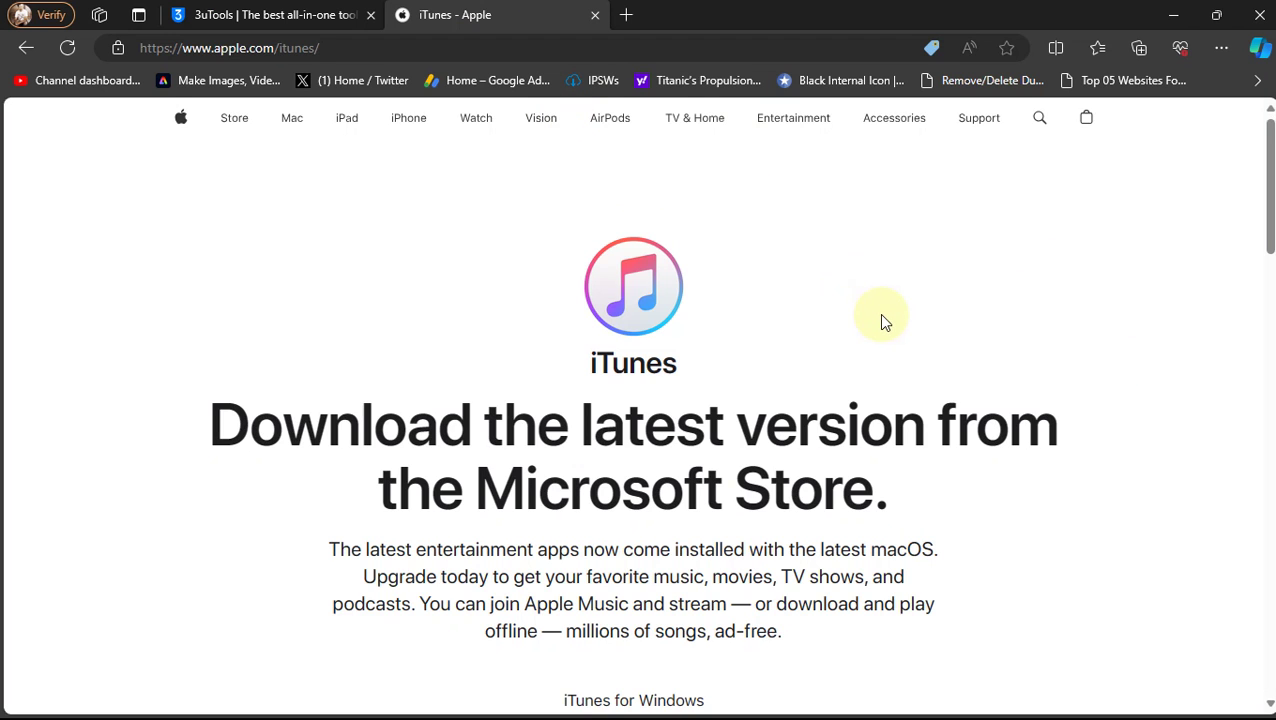
pyautogui.scroll(-3, 883, 322)
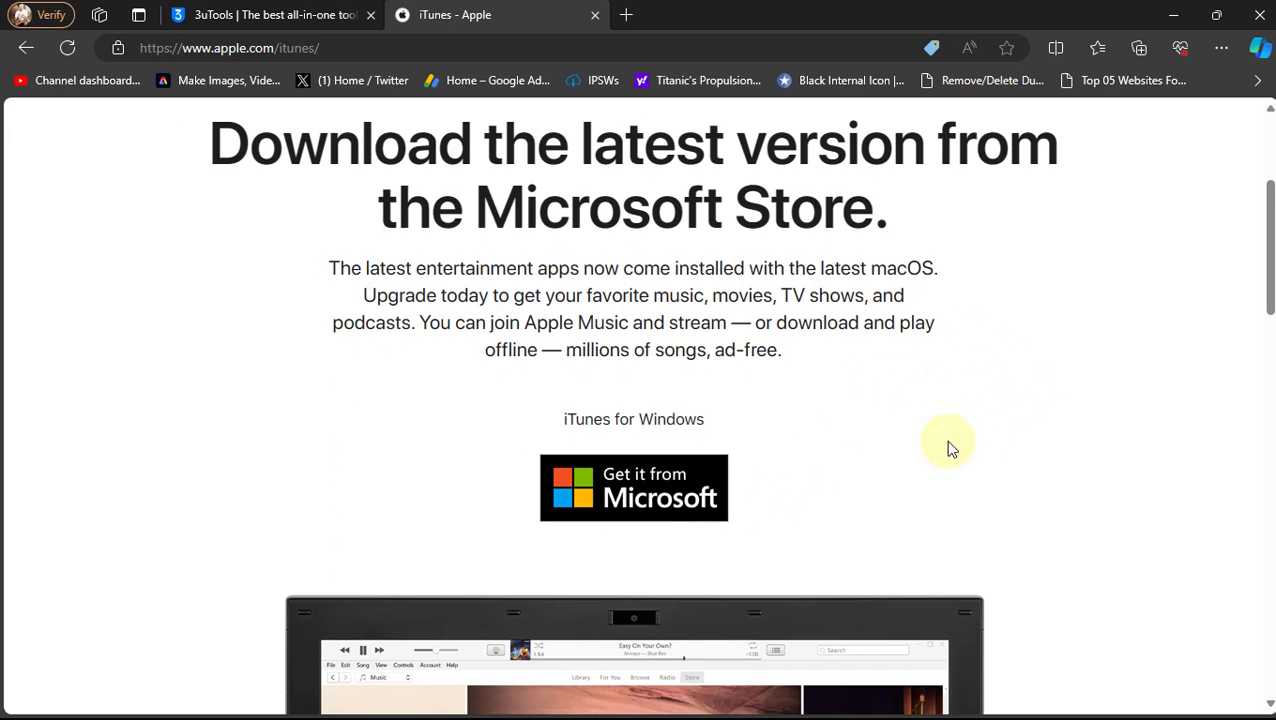
pyautogui.scroll(-1, 1000, 455)
pyautogui.scroll(-6, 1035, 465)
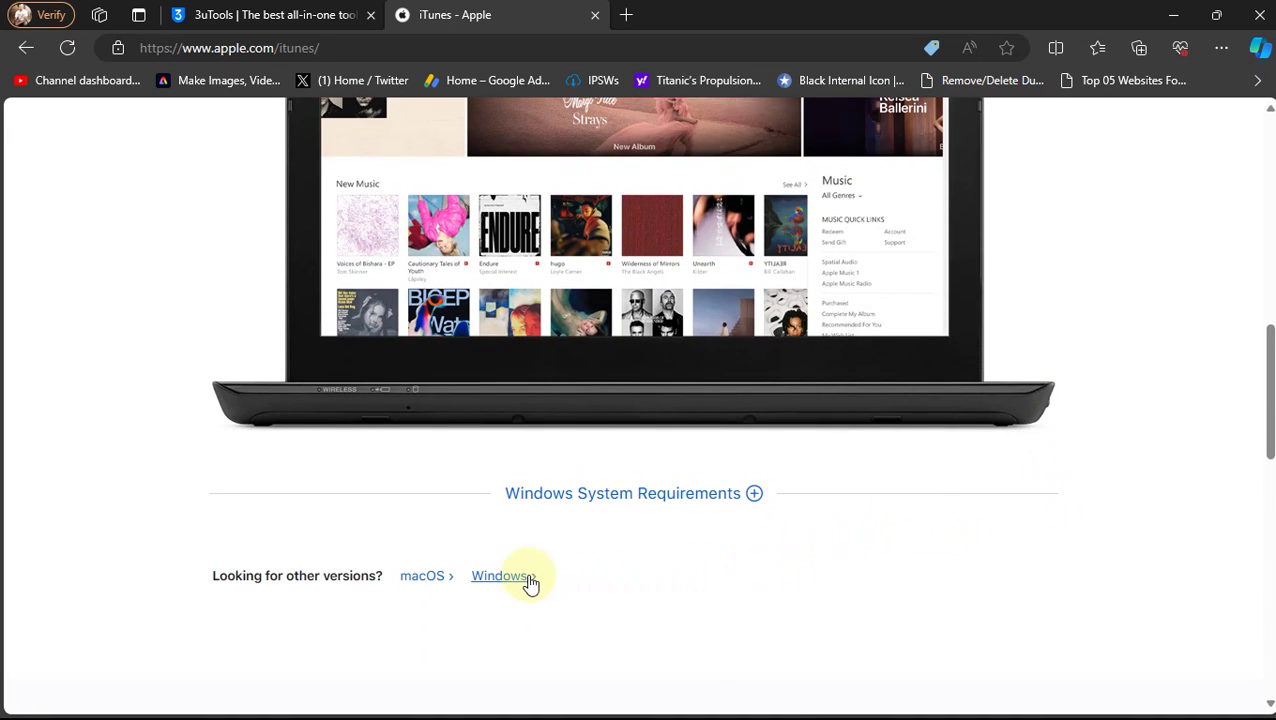
pyautogui.click(495, 585)
pyautogui.scroll(-3, 940, 430)
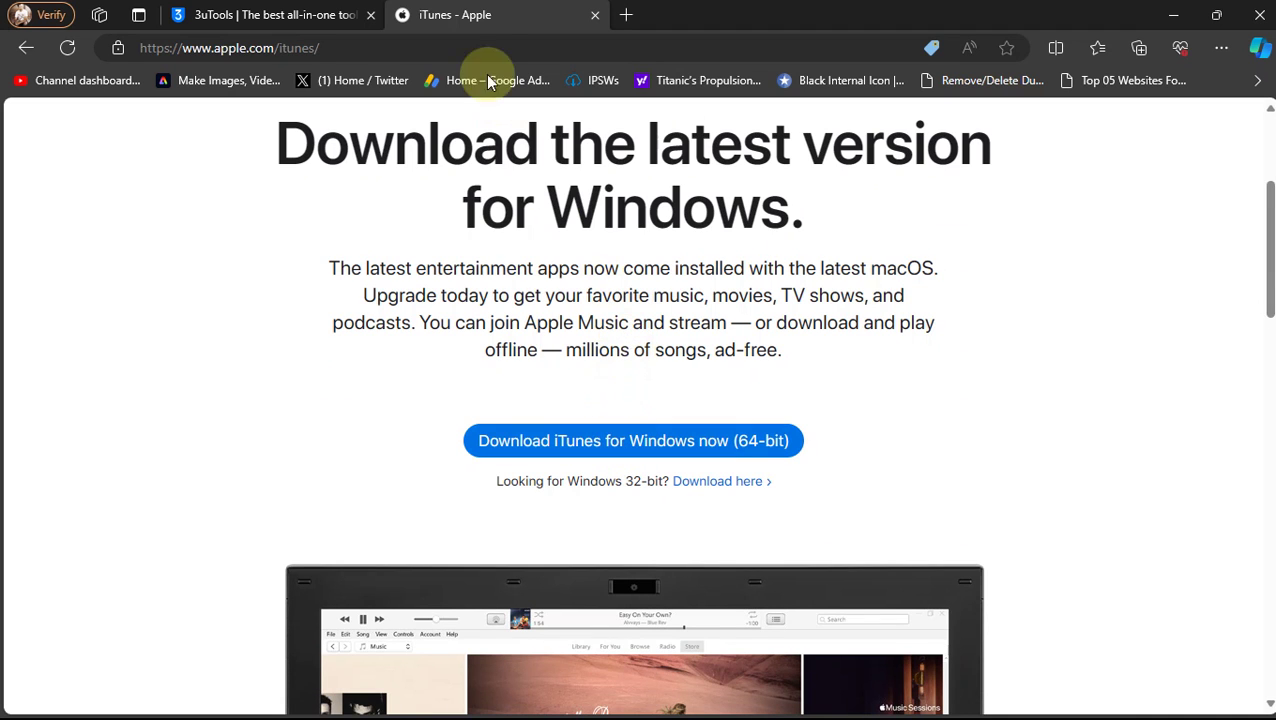
pyautogui.click(268, 20)
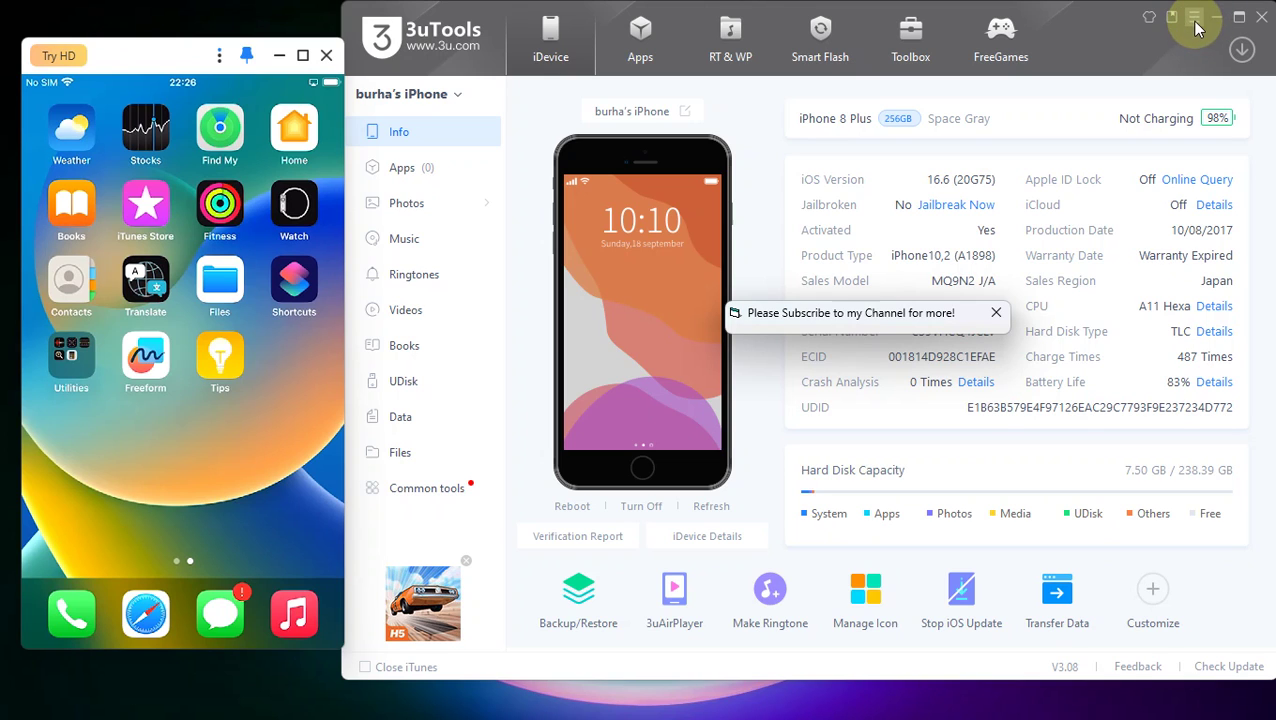
# Check 3uTools for a newer version and close the update dialog.
pyautogui.click(1198, 24)
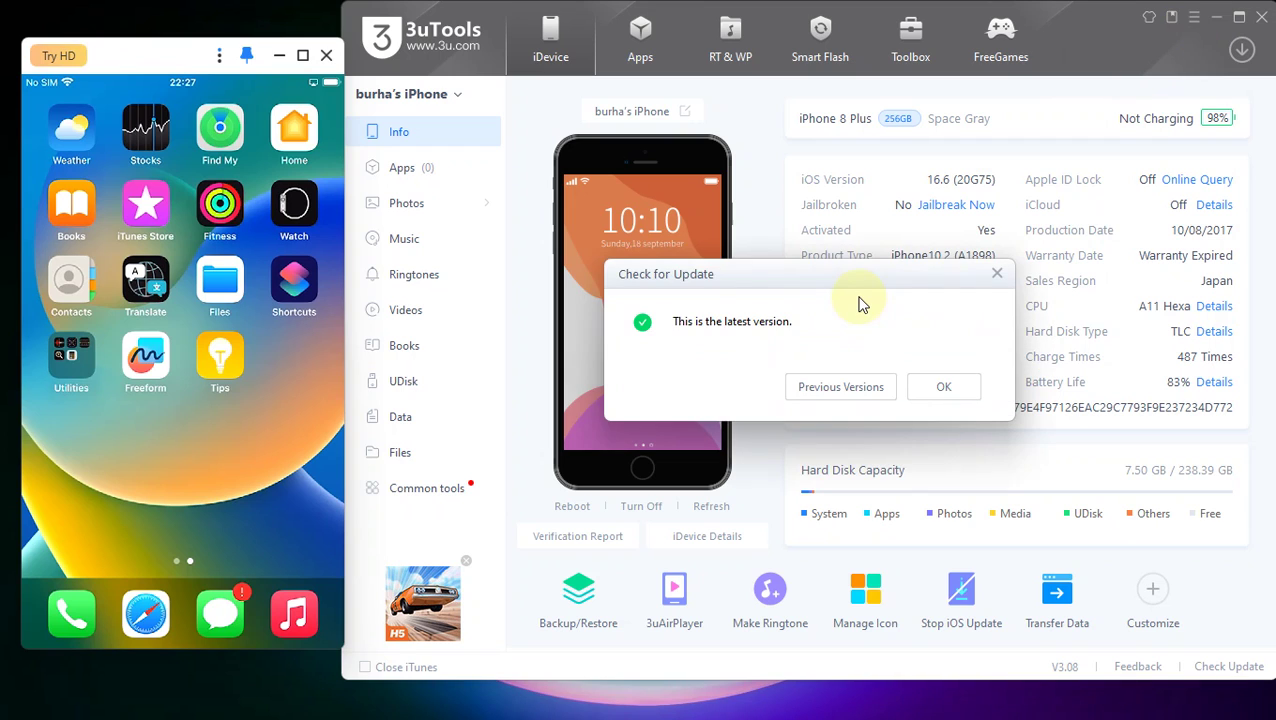
pyautogui.click(997, 273)
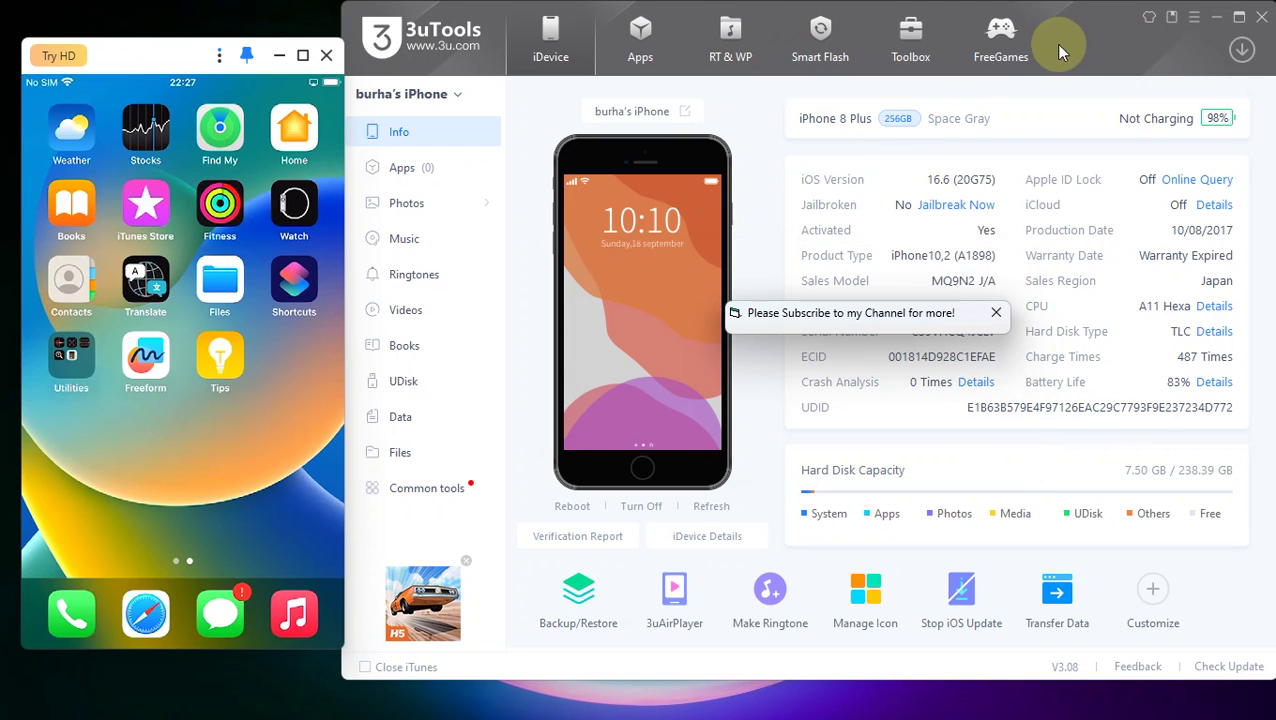
# Open the Jailbreak tool from the 3uTools Toolbox and select Dopamine 2.0.6 as the jailbreak method.
pyautogui.click(949, 210)
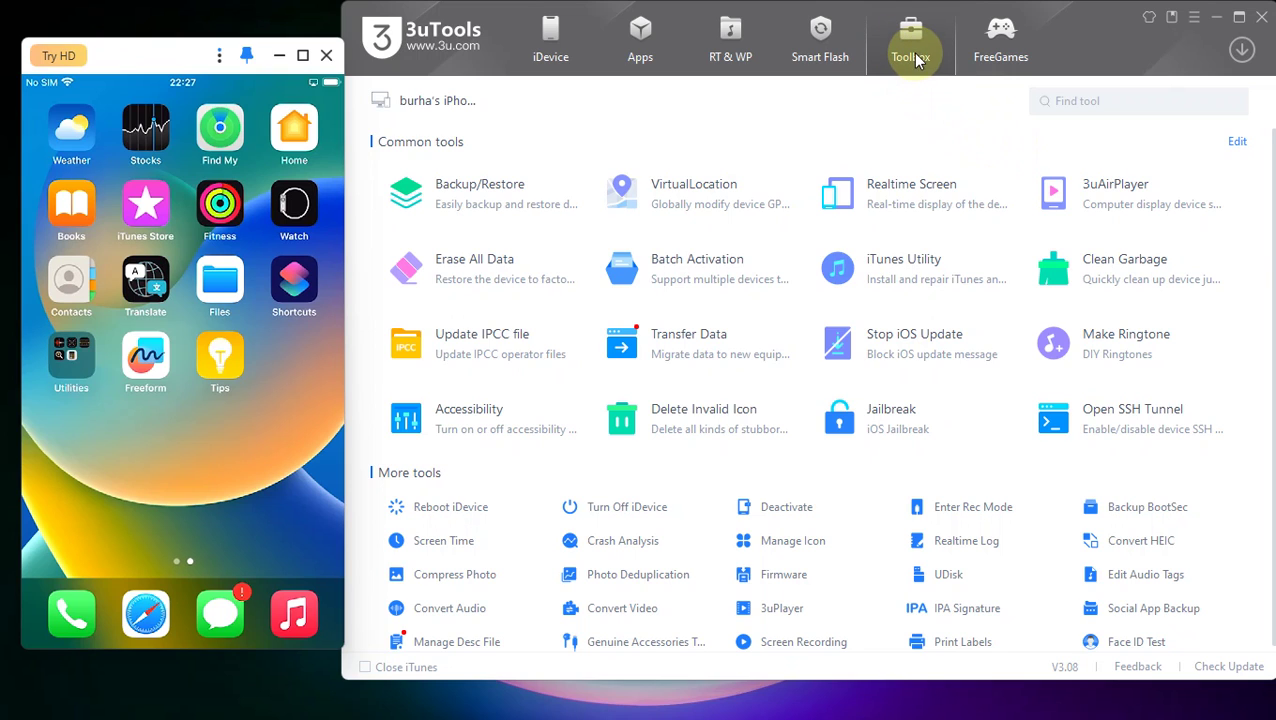
pyautogui.click(901, 426)
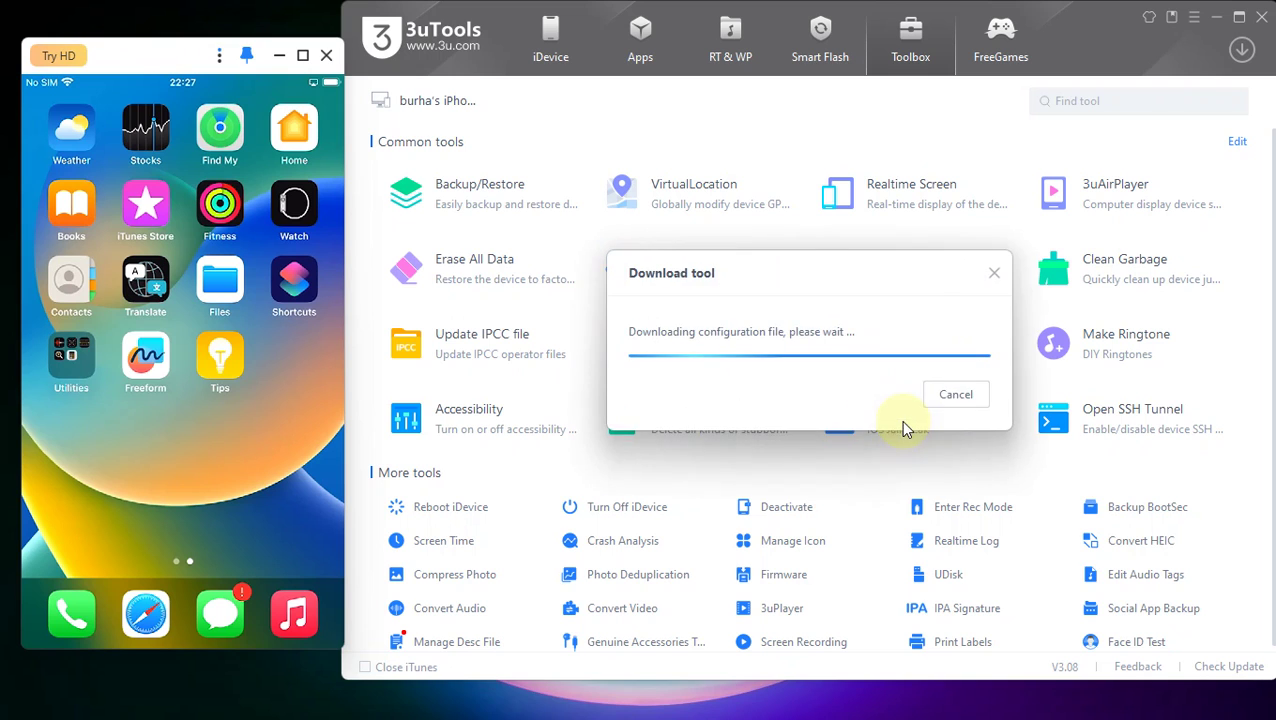
pyautogui.moveTo(728, 70); pyautogui.dragTo(867, 49)
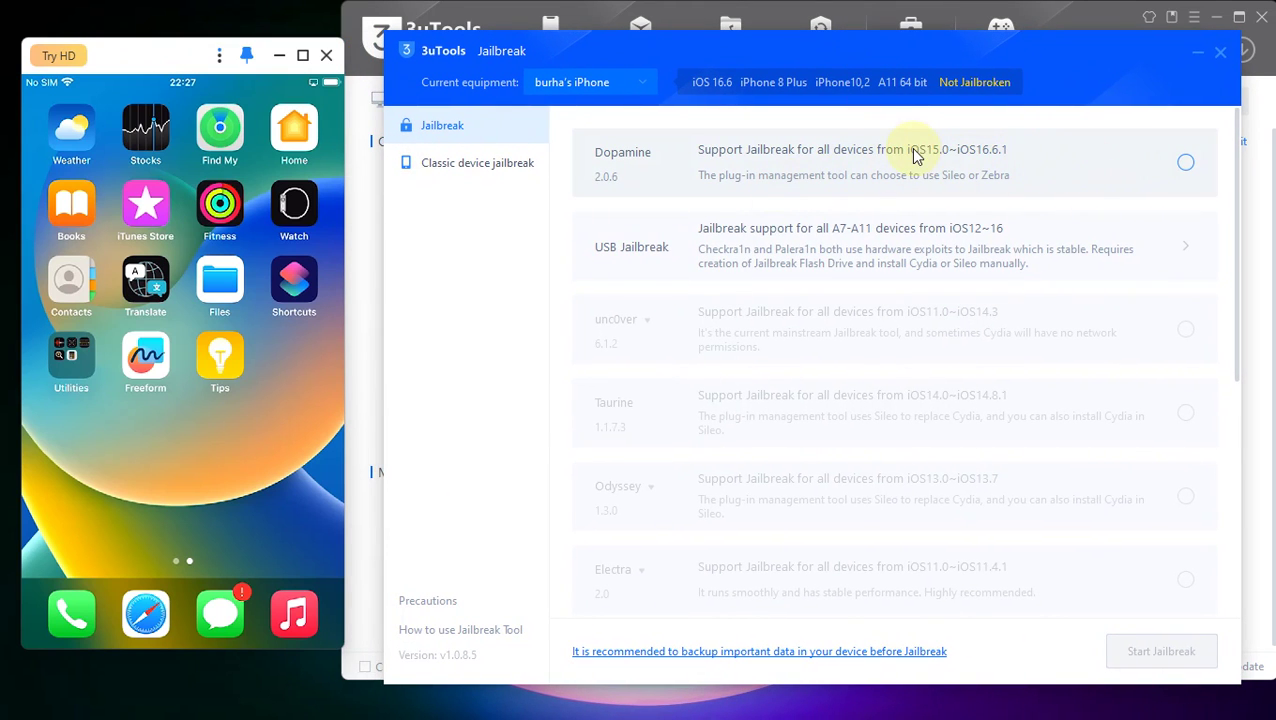
pyautogui.click(928, 174)
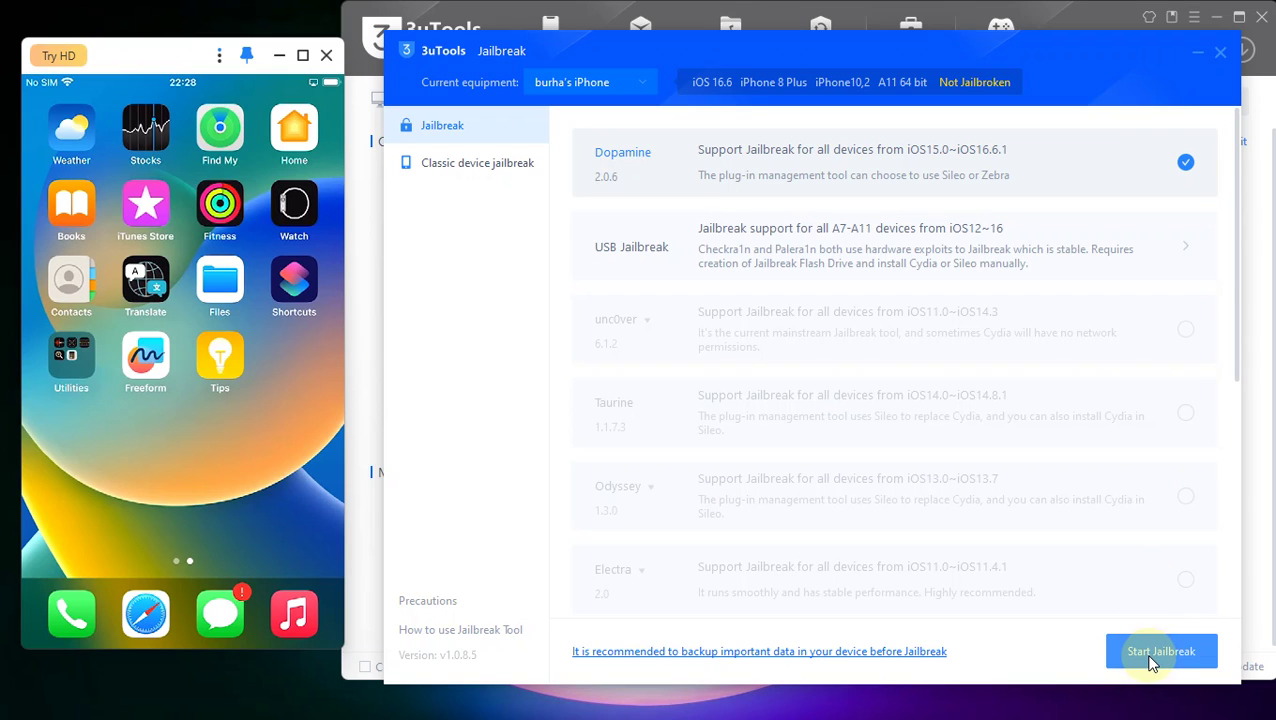
# Start the Dopamine jailbreak installation, confirm the Apple ID sign-in for package signing, and dismiss the finished jailbreak log.
pyautogui.click(1015, 700)
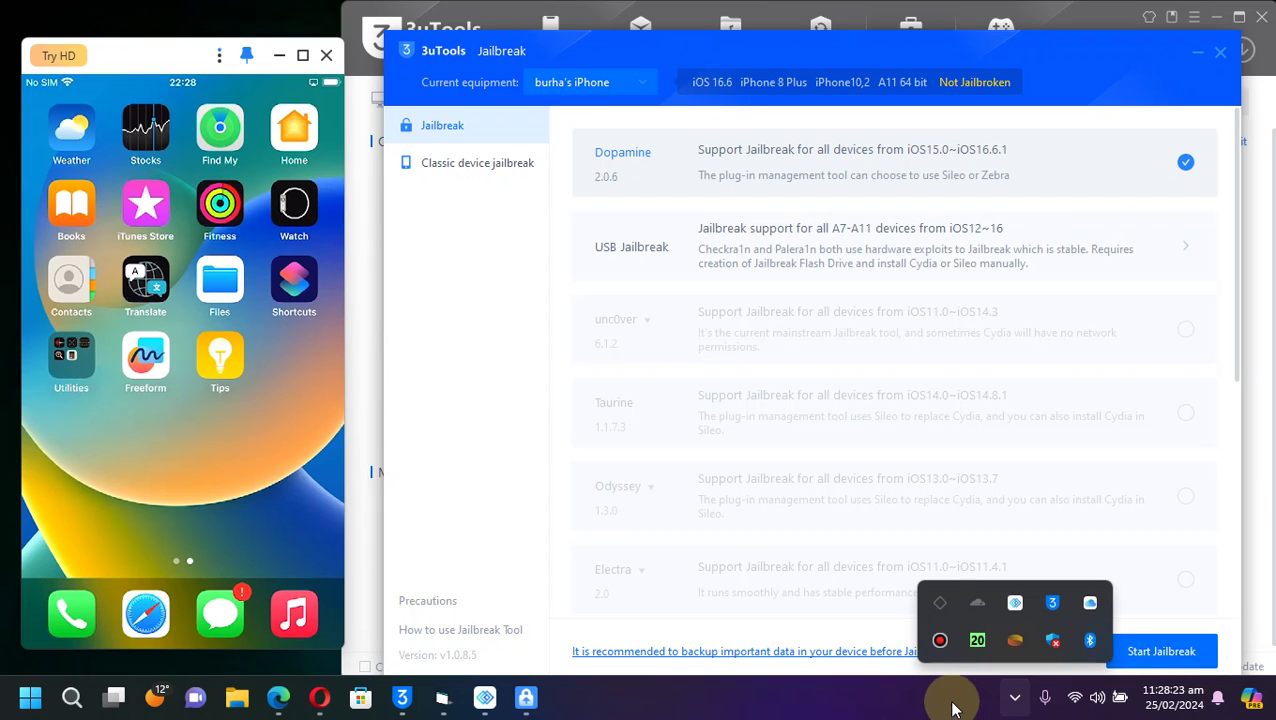
pyautogui.click(1139, 649)
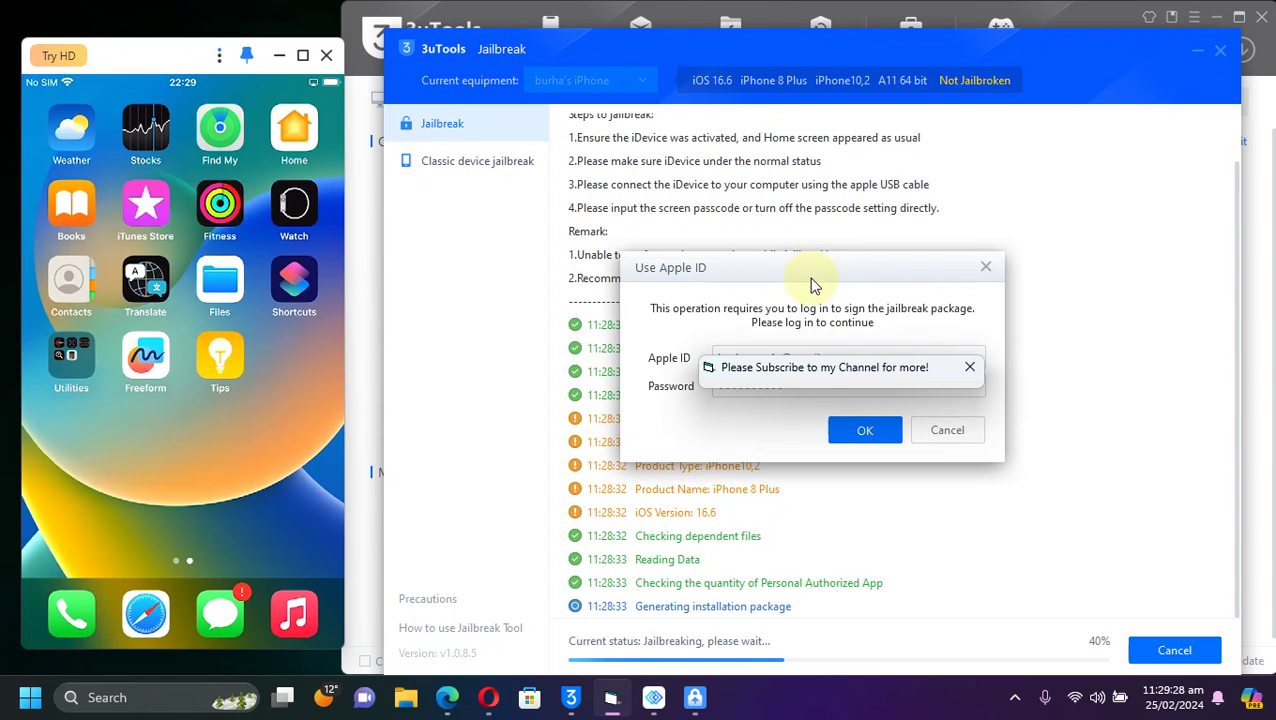
pyautogui.click(865, 432)
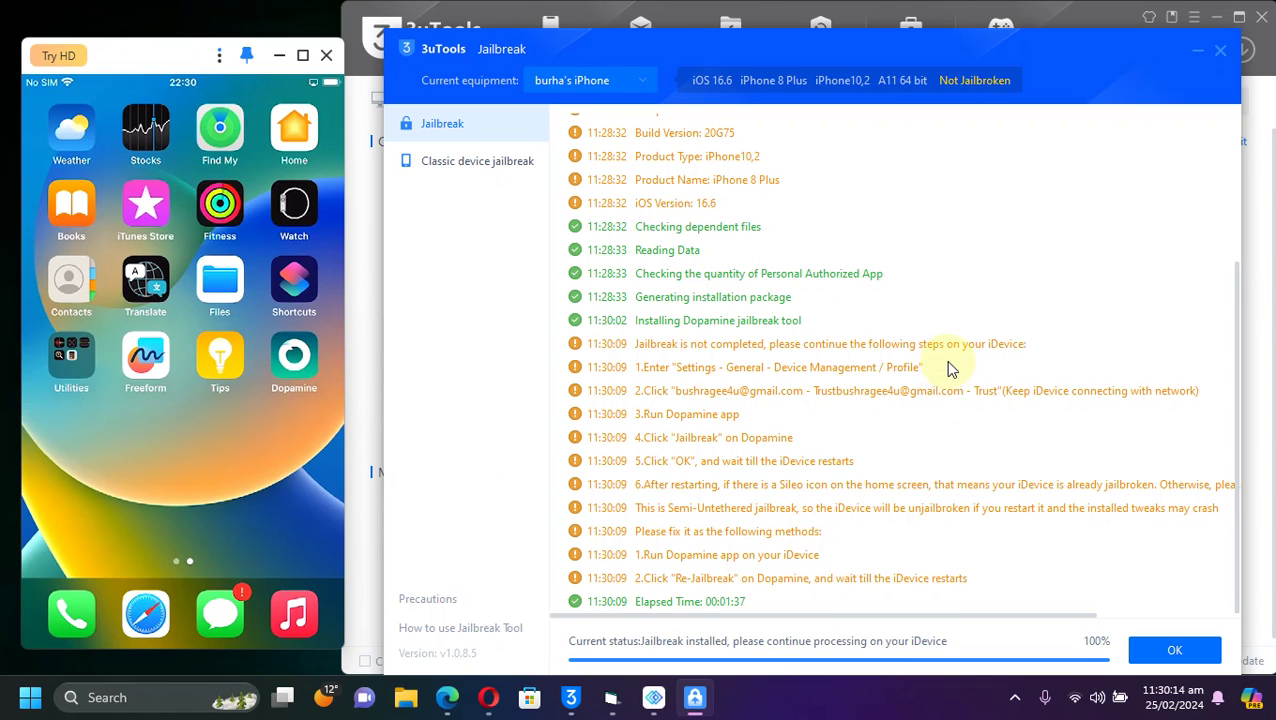
pyautogui.click(1163, 648)
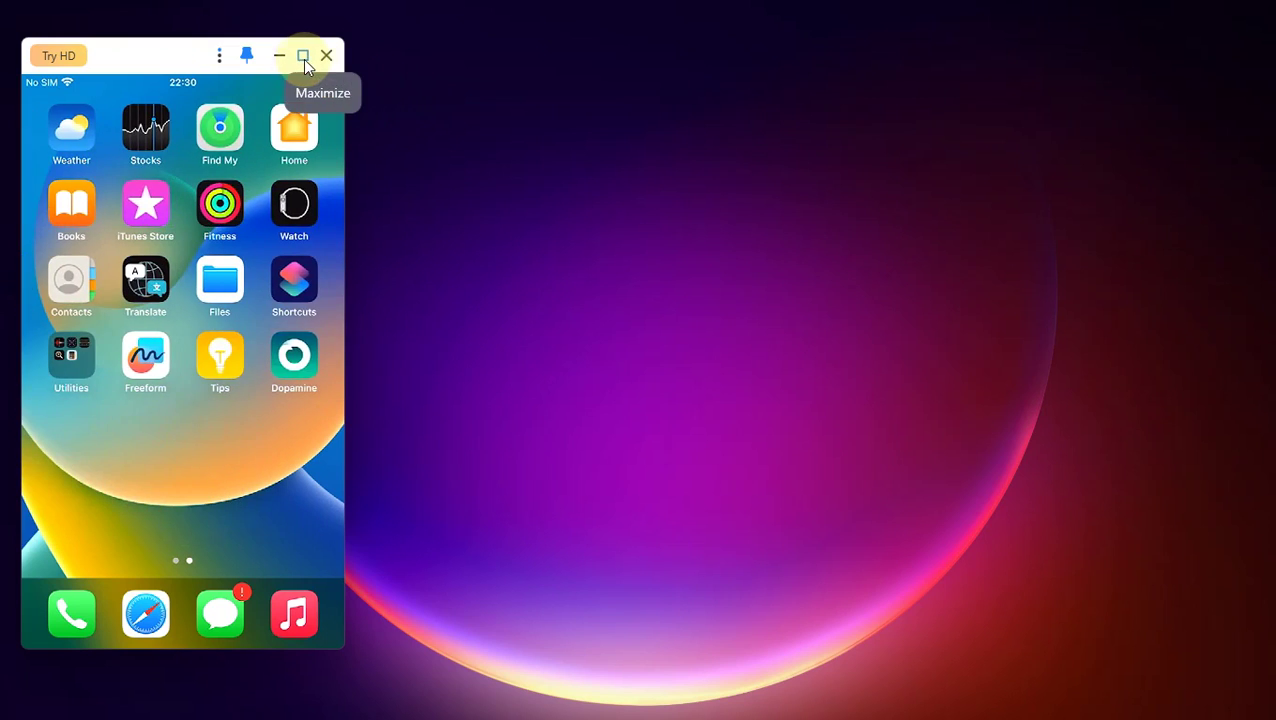
# Maximize the phone mirror and locate VPN & Device Management in the iPhone's General settings.
pyautogui.click(303, 59)
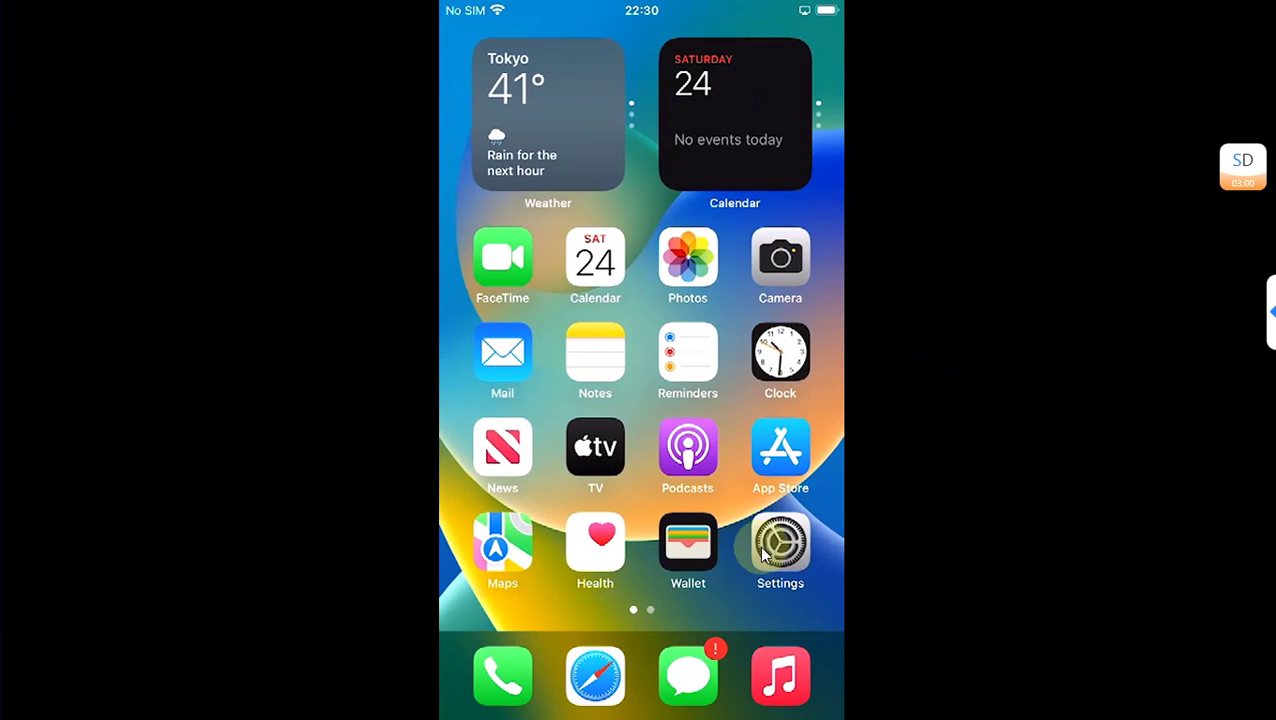
pyautogui.click(762, 554)
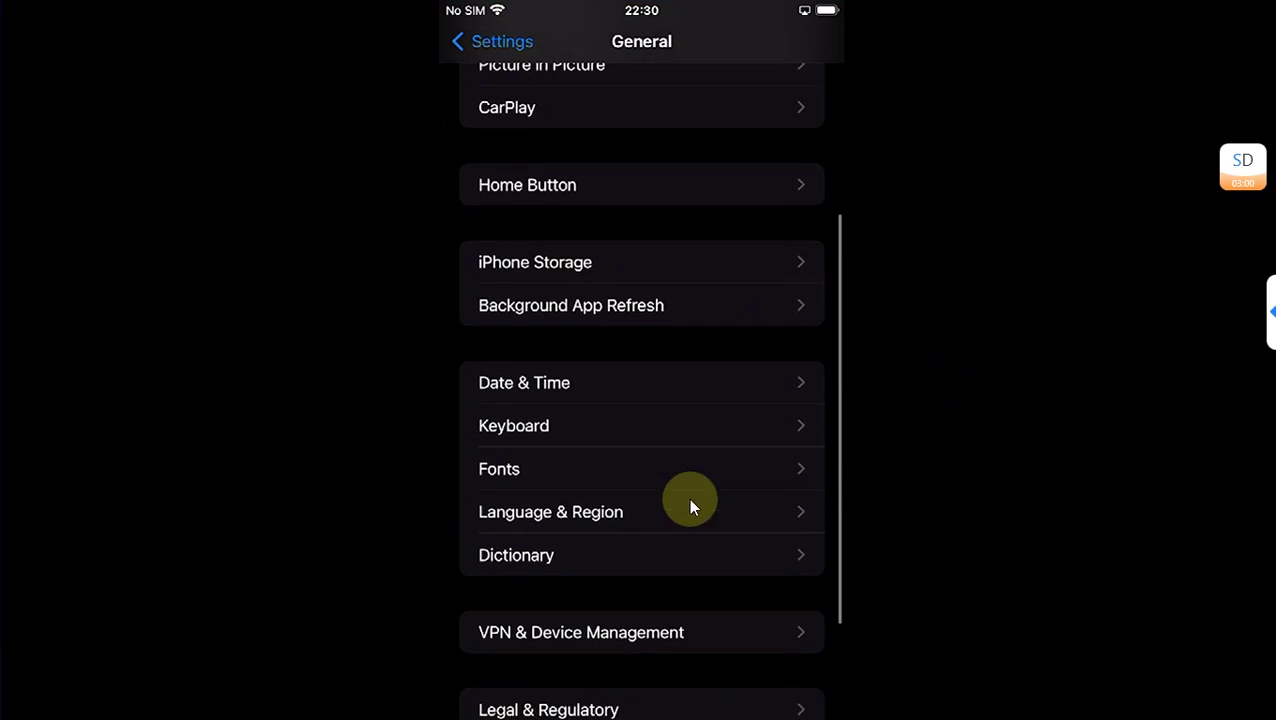
pyautogui.scroll(-2, 625, 626)
pyautogui.scroll(-2, 576, 588)
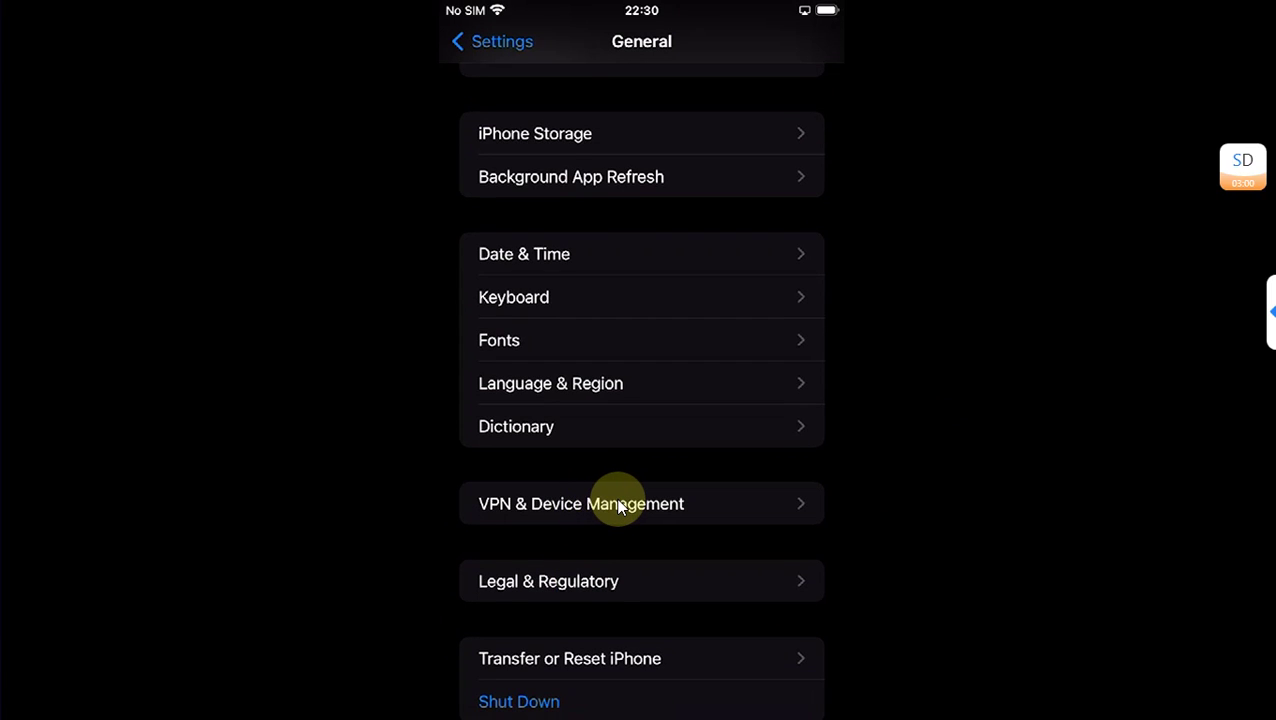
pyautogui.scroll(6, 927, 365)
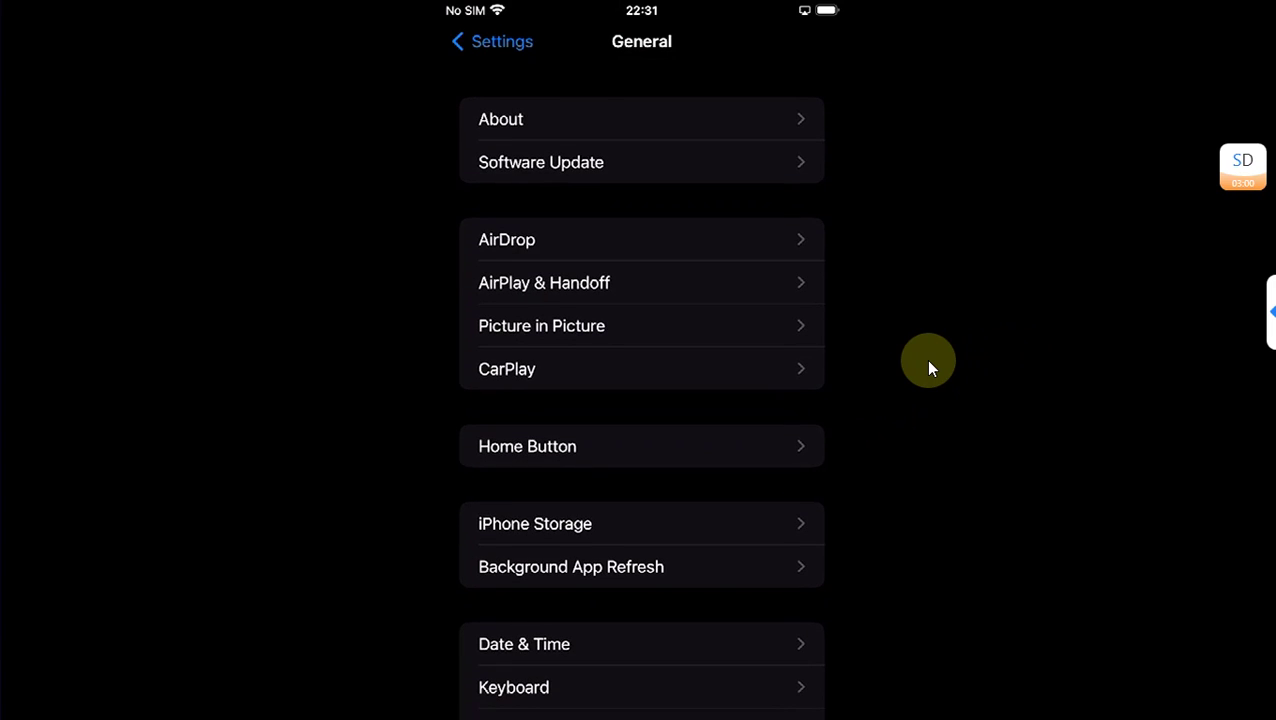
# Turn on Developer Mode in the iPhone's Privacy & Security settings and confirm it after the restart.
pyautogui.press('Escape')
pyautogui.scroll(-3, 683, 442)
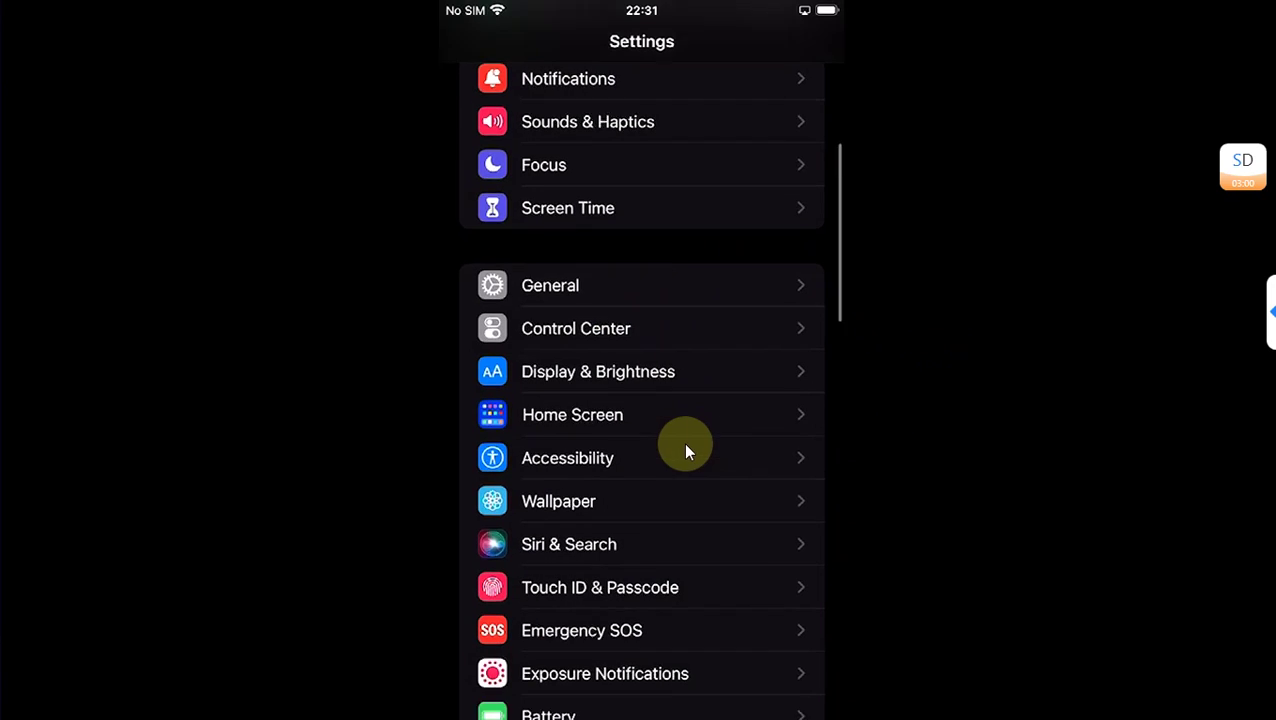
pyautogui.scroll(3, 658, 411)
pyautogui.scroll(-3, 607, 187)
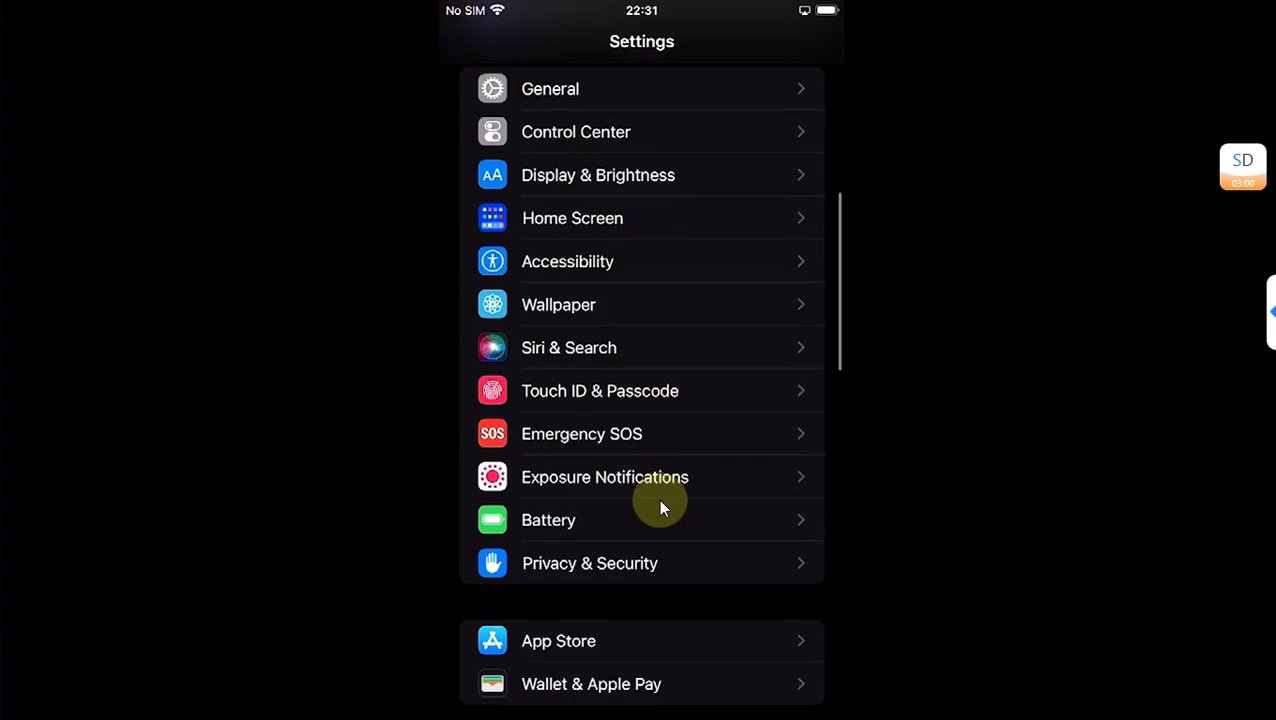
pyautogui.click(548, 515)
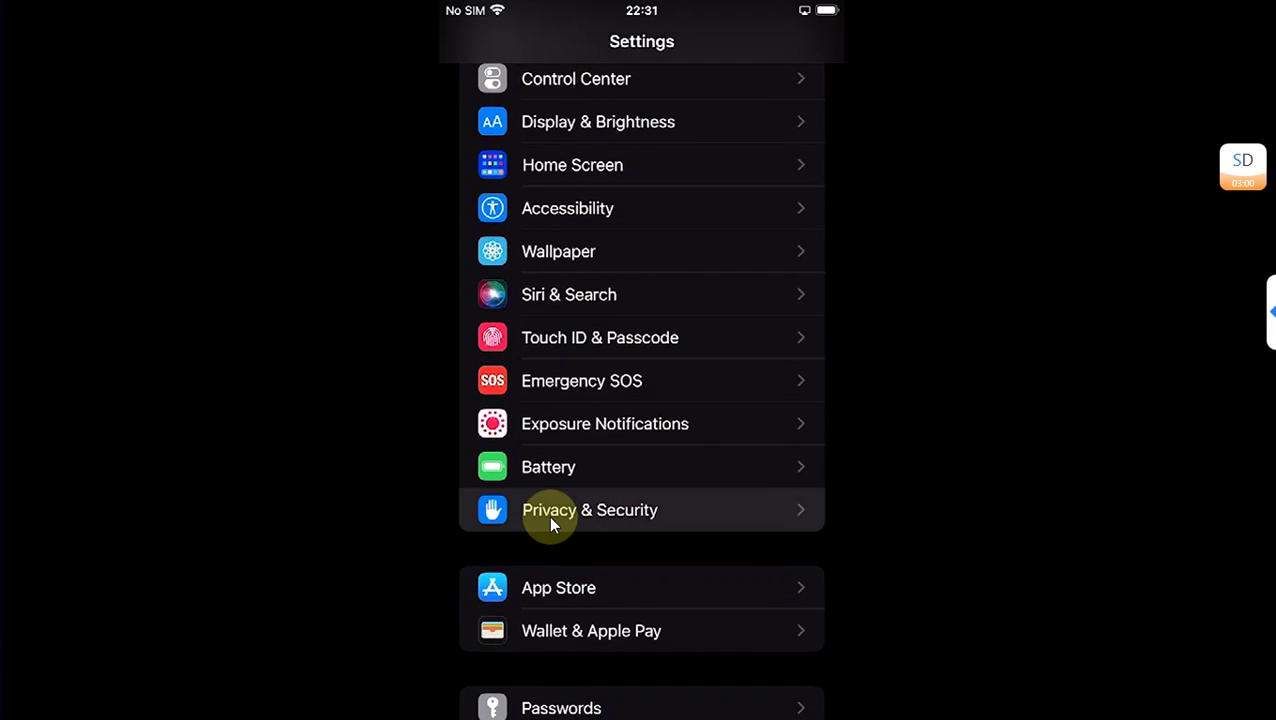
pyautogui.scroll(-5, 911, 412)
pyautogui.scroll(-4, 911, 413)
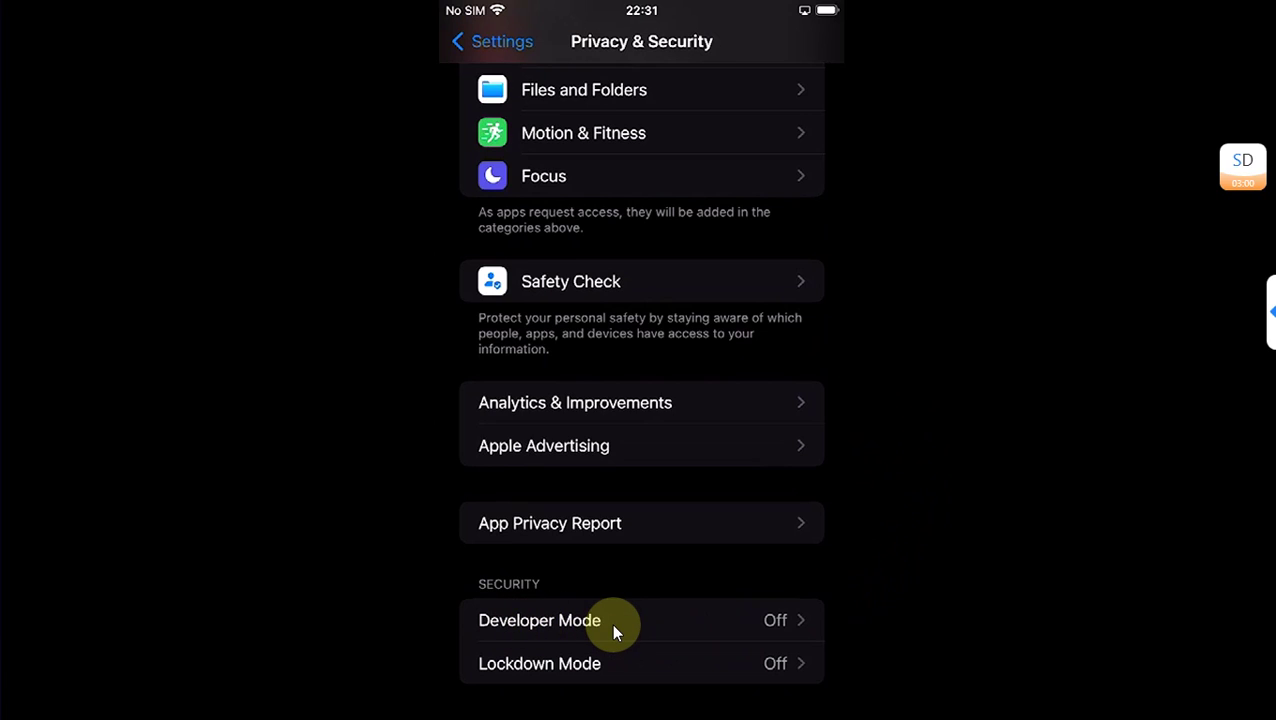
pyautogui.click(612, 623)
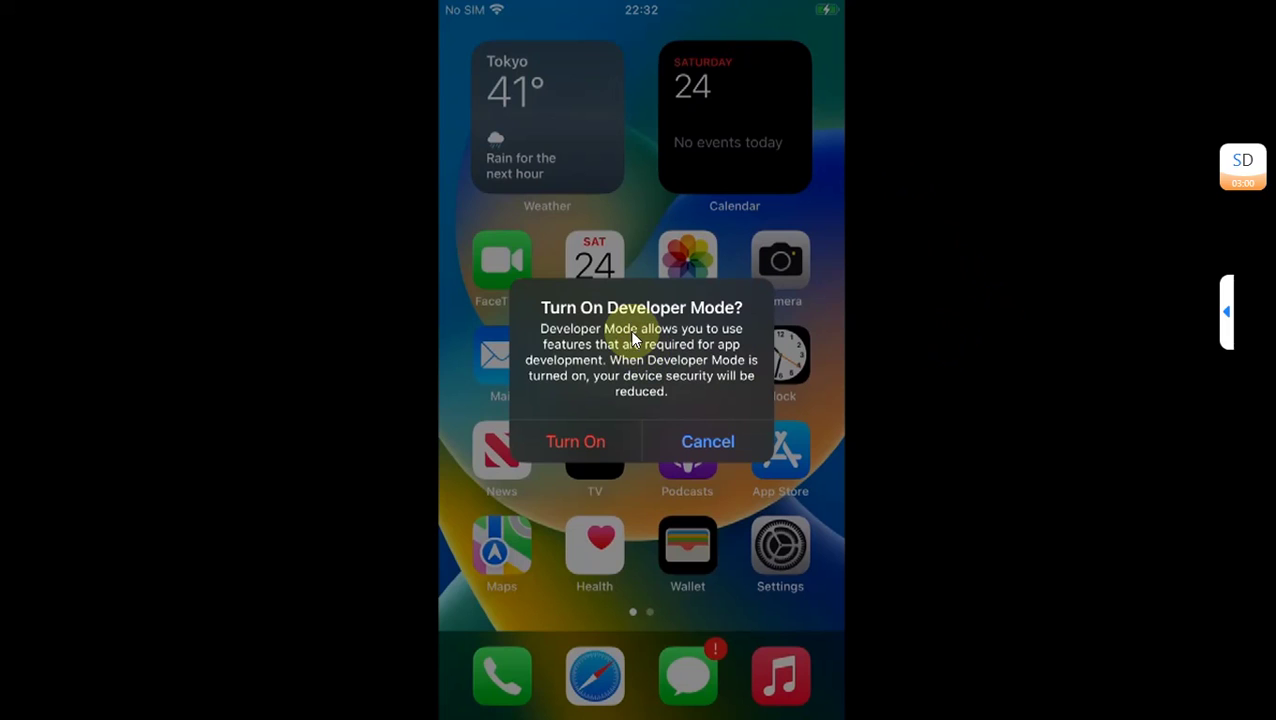
pyautogui.click(573, 445)
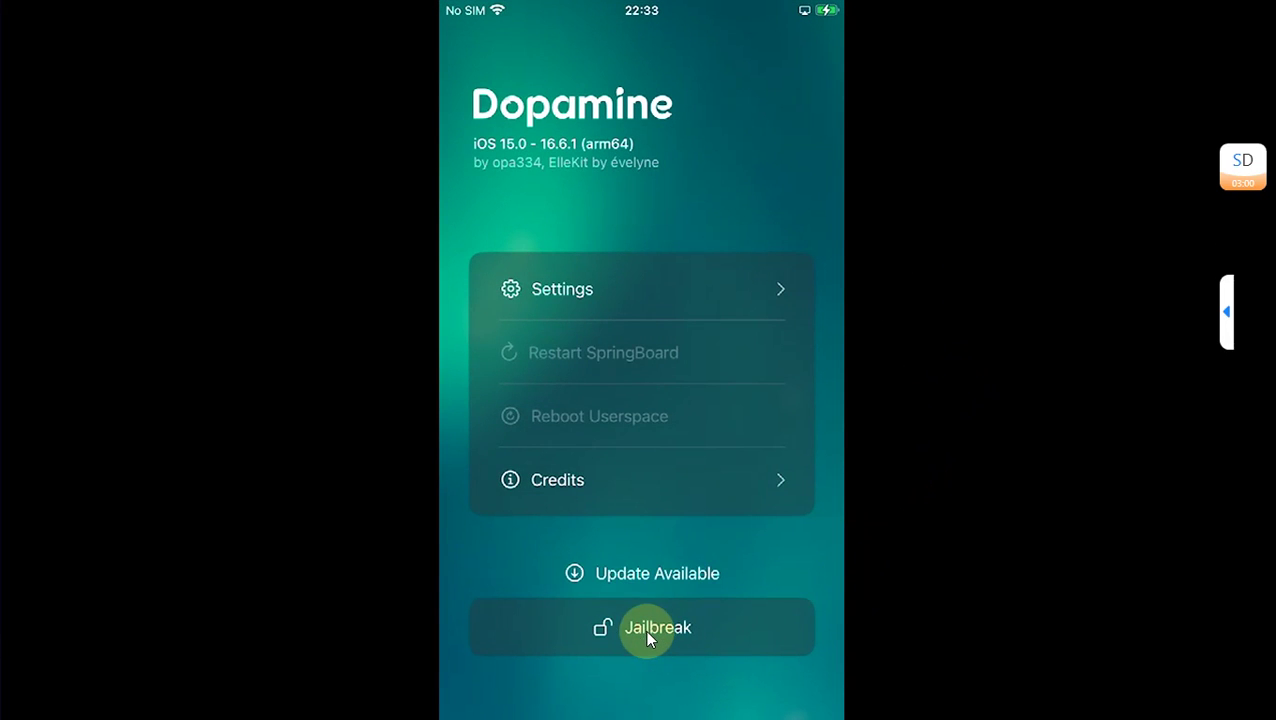
# Run the jailbreak in the Dopamine app with Sileo as the package manager.
pyautogui.click(639, 627)
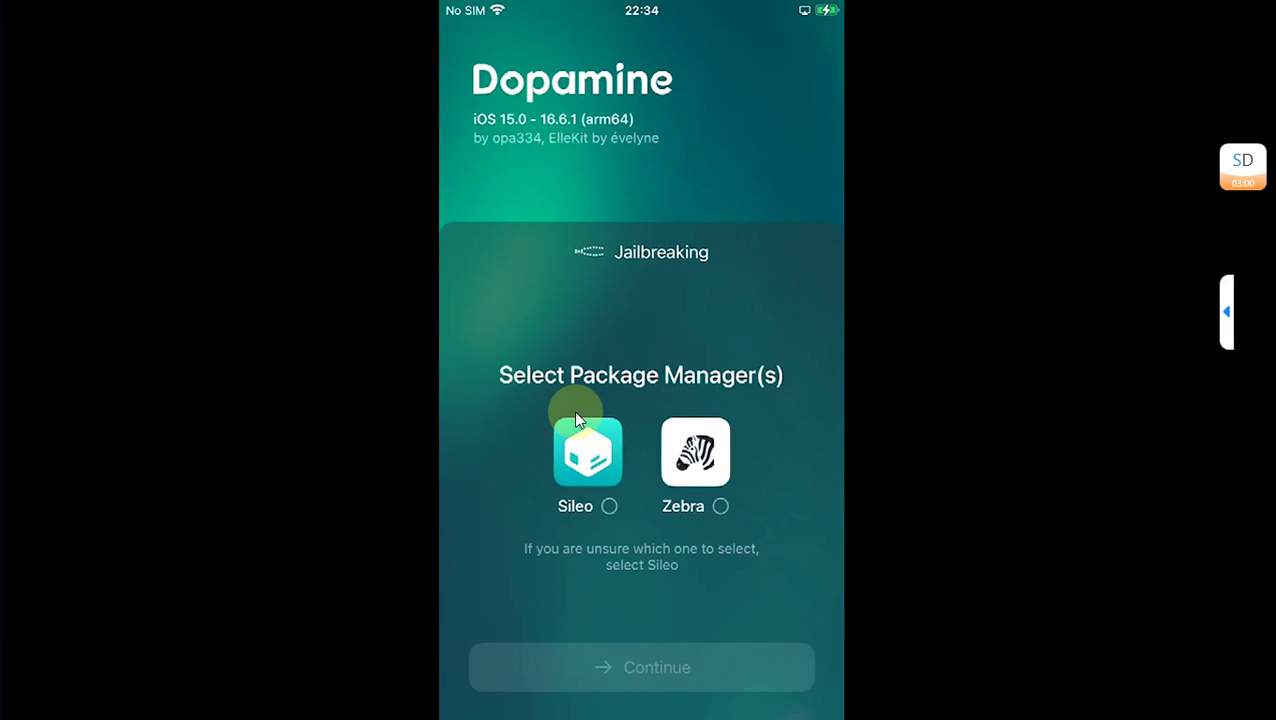
pyautogui.click(576, 418)
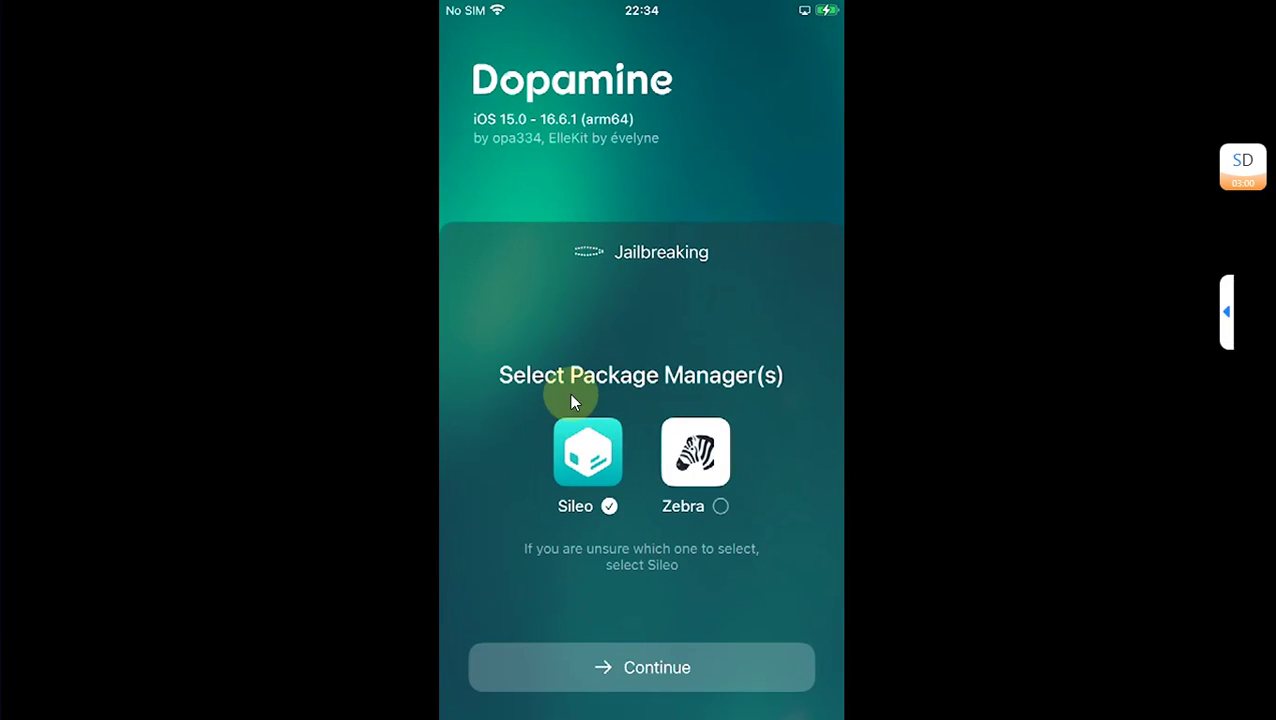
pyautogui.press('Return')
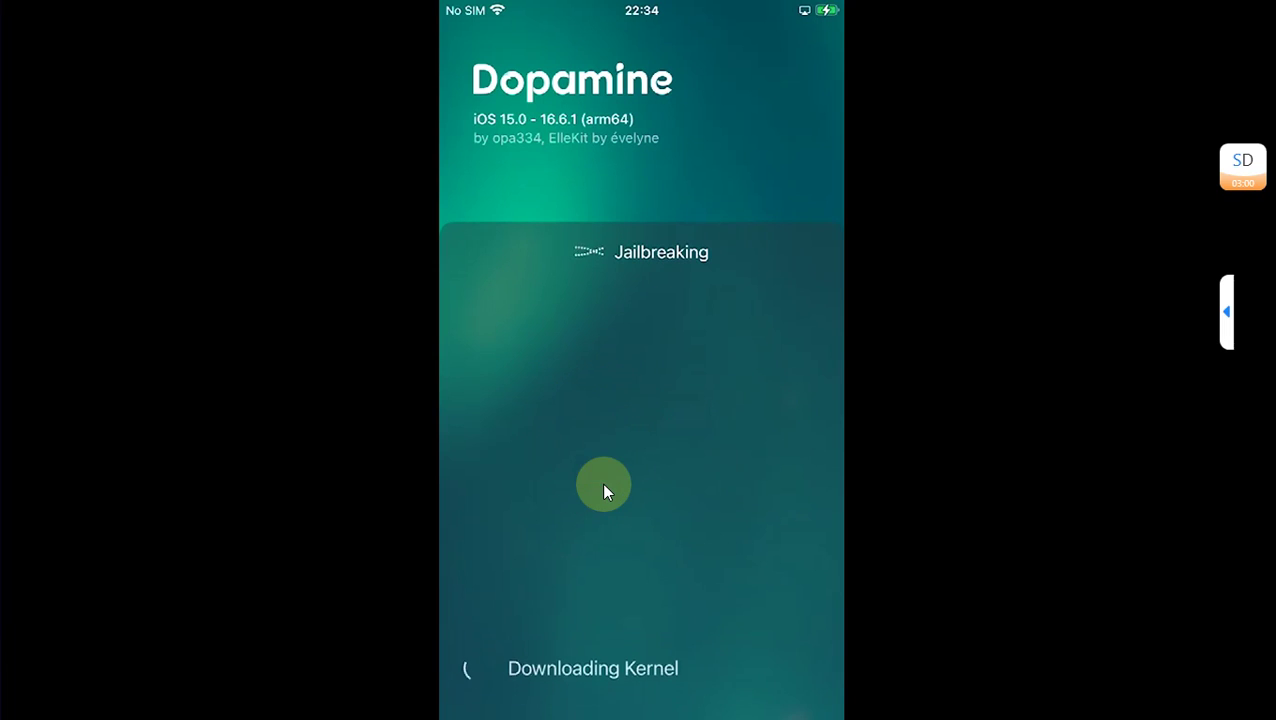
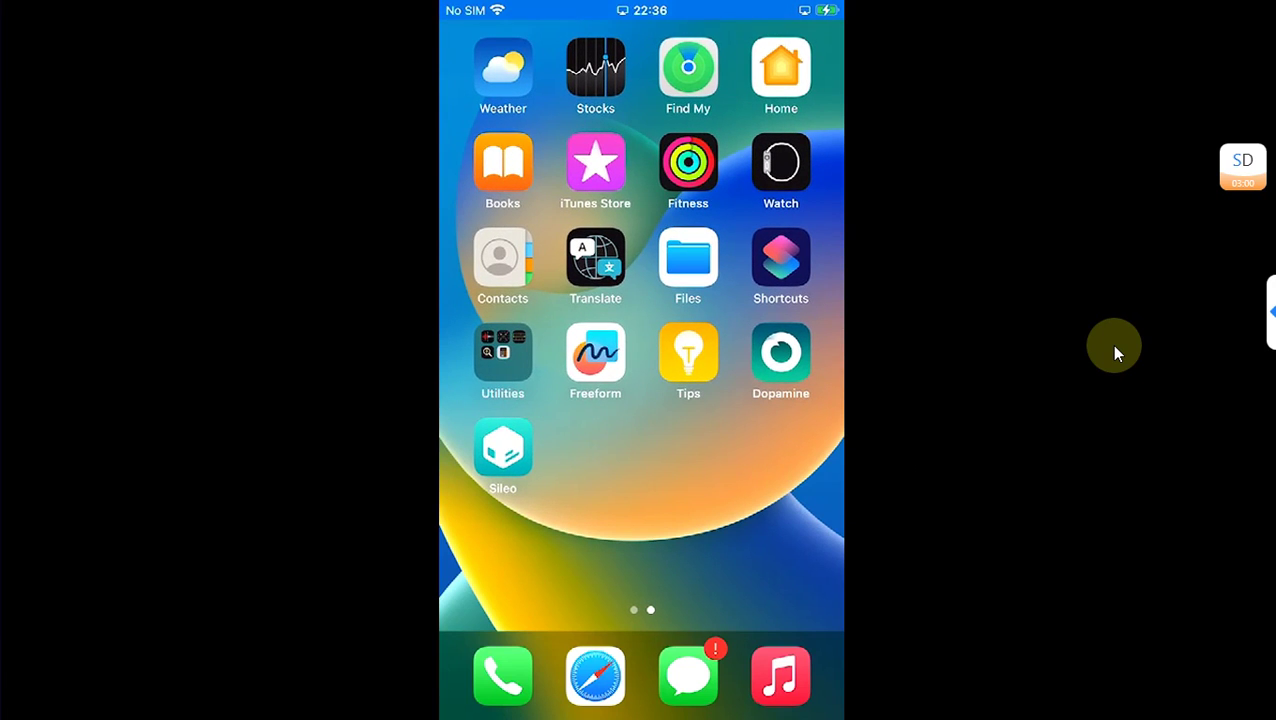
# Open Sileo on the jailbroken iPhone, allow its notifications, and browse its featured packages.
pyautogui.click(505, 449)
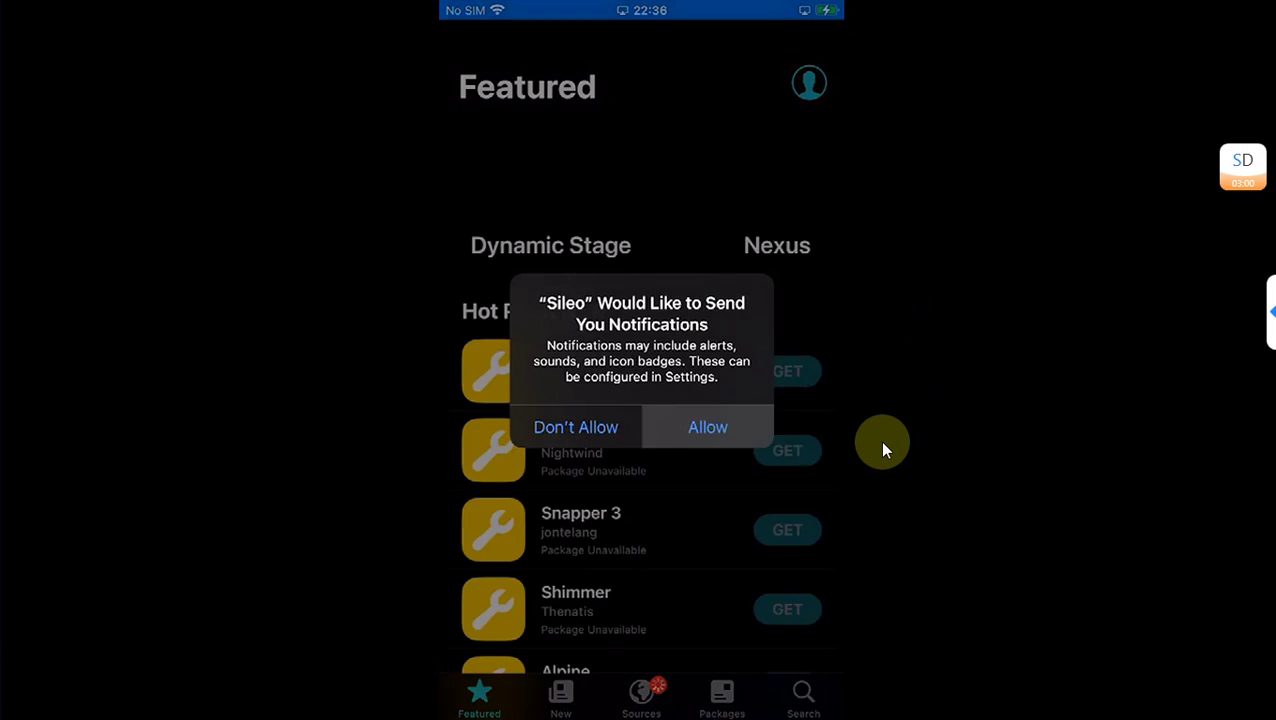
pyautogui.scroll(-10, 880, 420)
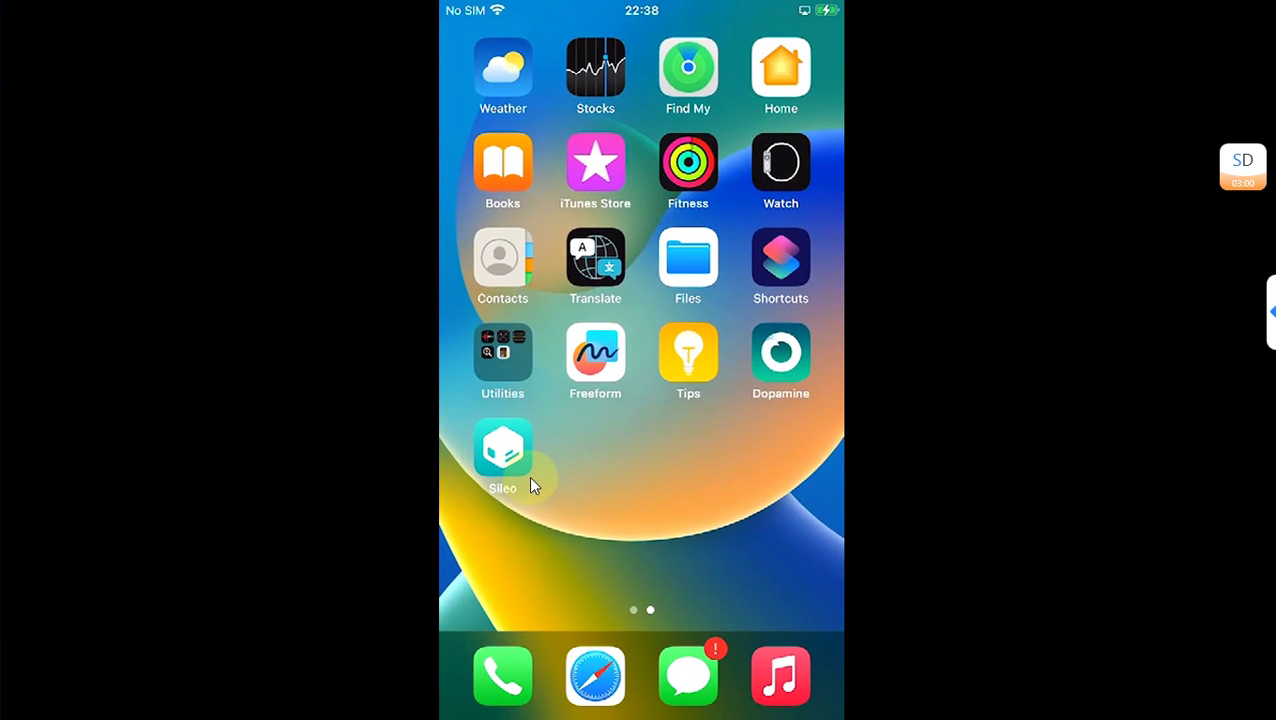
# Search Sileo's packages for "Troll", install TrollStore Helper, and return to the home screen.
pyautogui.click(531, 481)
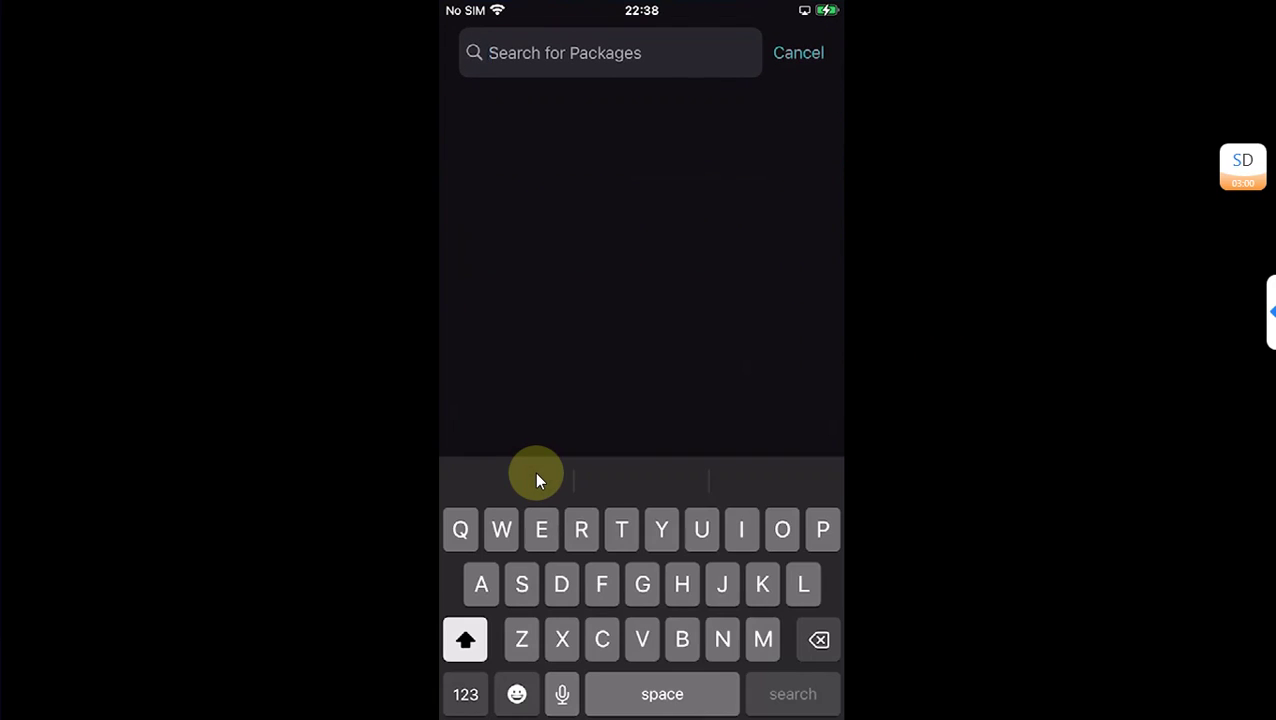
pyautogui.write('Troll')
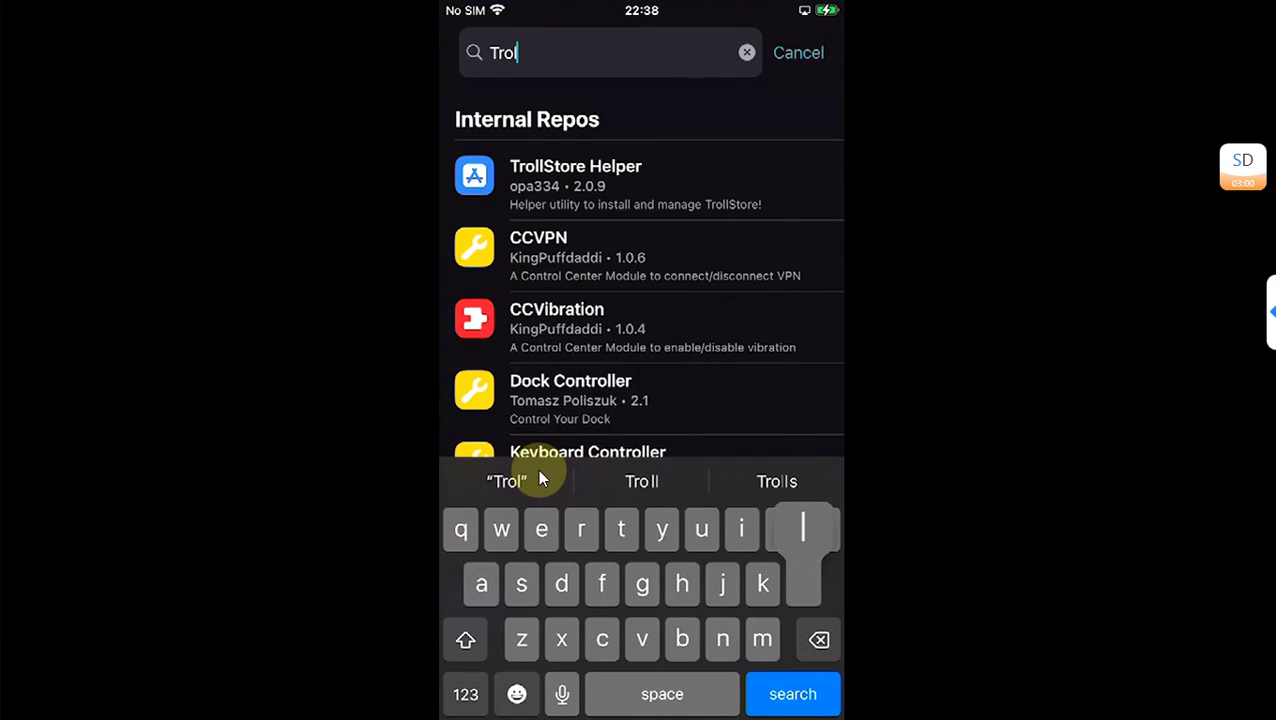
pyautogui.click(575, 180)
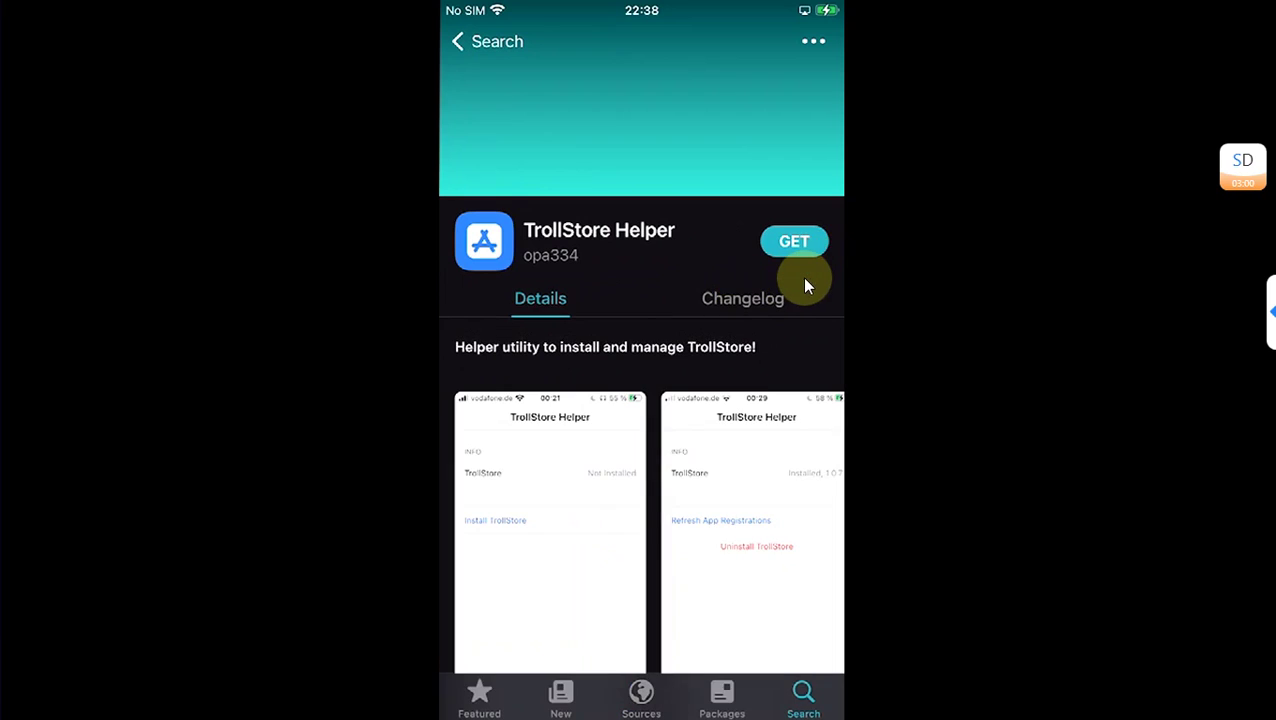
pyautogui.click(796, 250)
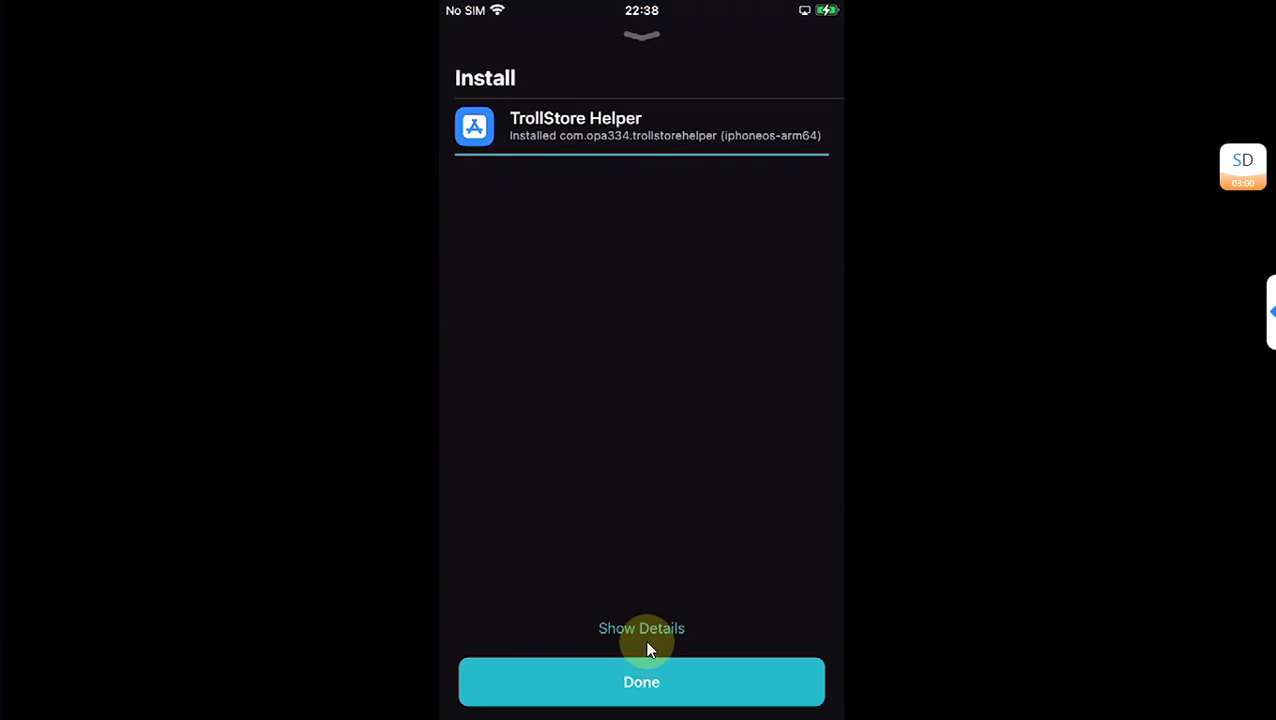
pyautogui.click(641, 682)
pyautogui.press('super+shift+h')
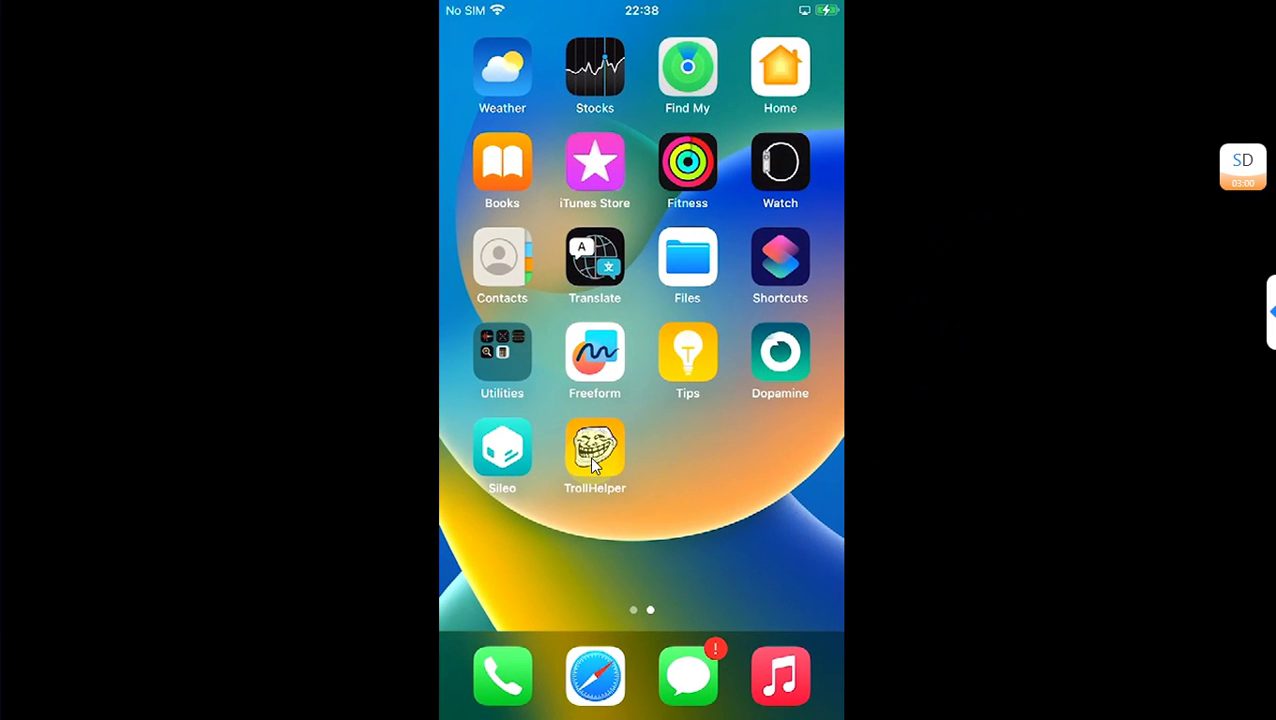
# Install TrollStore through the TrollHelper app and open TrollStore from the home screen.
pyautogui.click(590, 456)
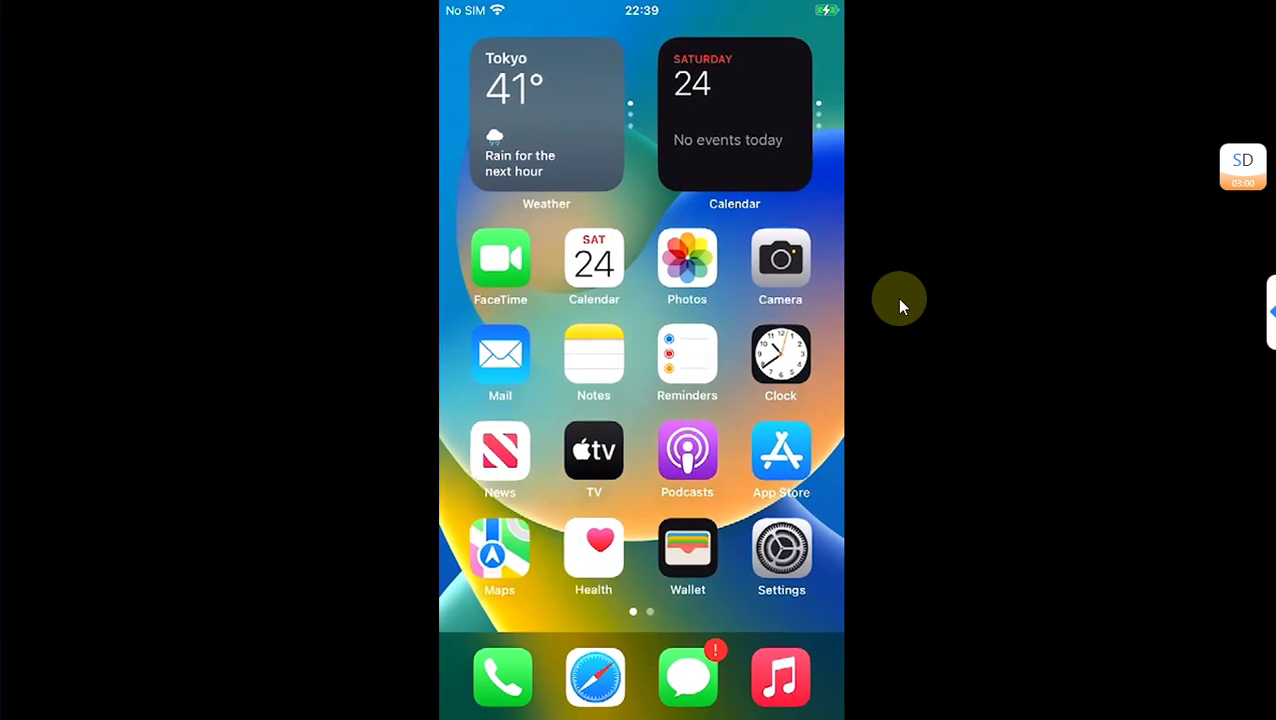
pyautogui.click(680, 464)
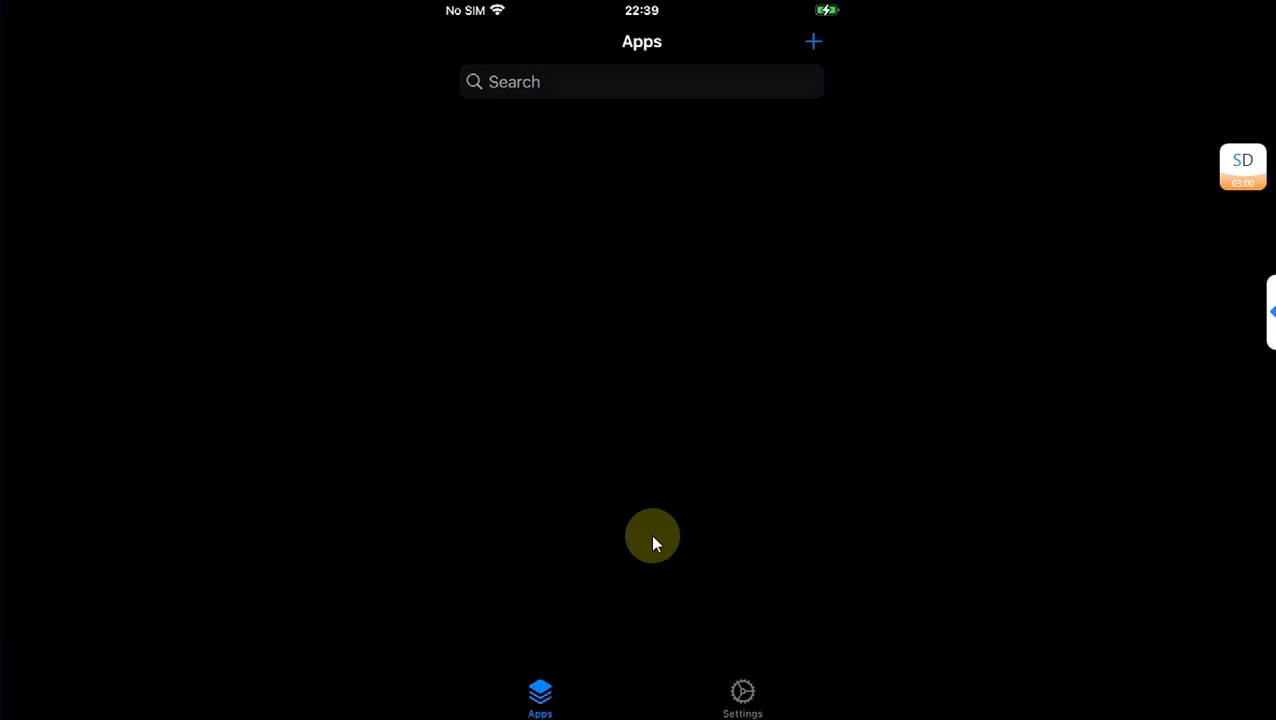
# Install the TrollStore Persistence Helper into the Tips system app and open Tips to check it.
pyautogui.click(745, 695)
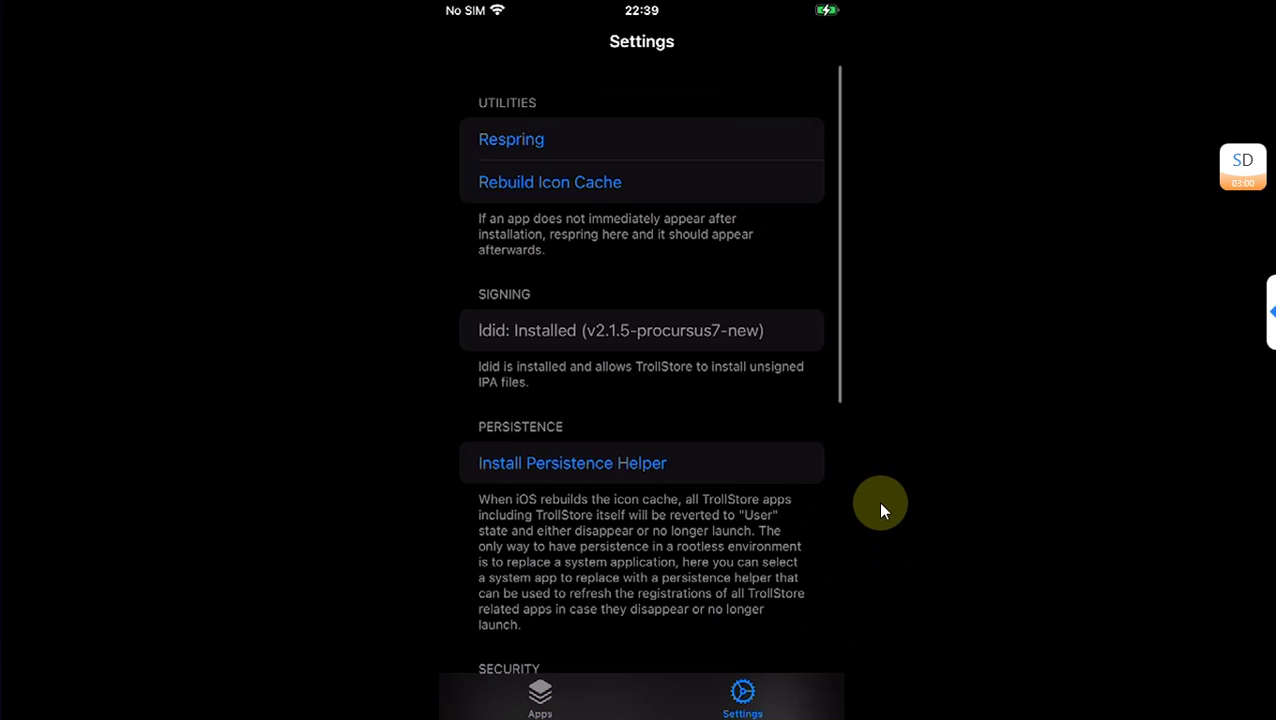
pyautogui.click(580, 470)
pyautogui.scroll(-4, 580, 478)
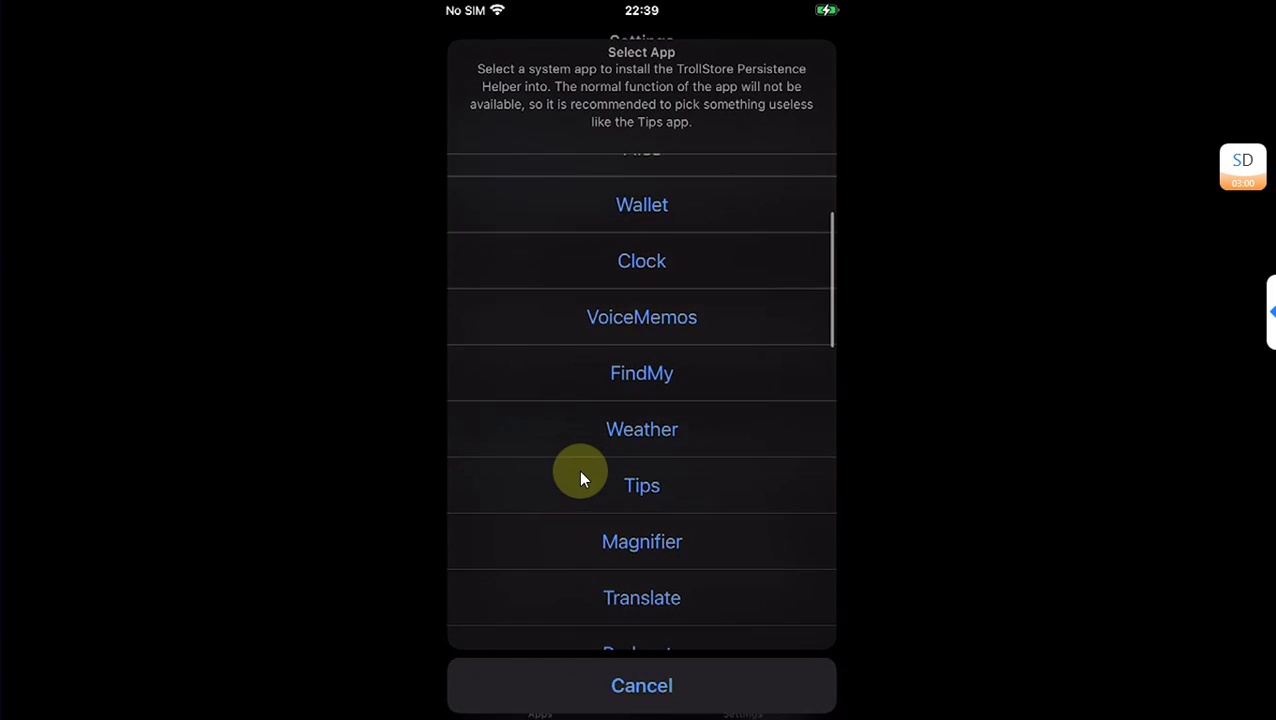
pyautogui.click(655, 480)
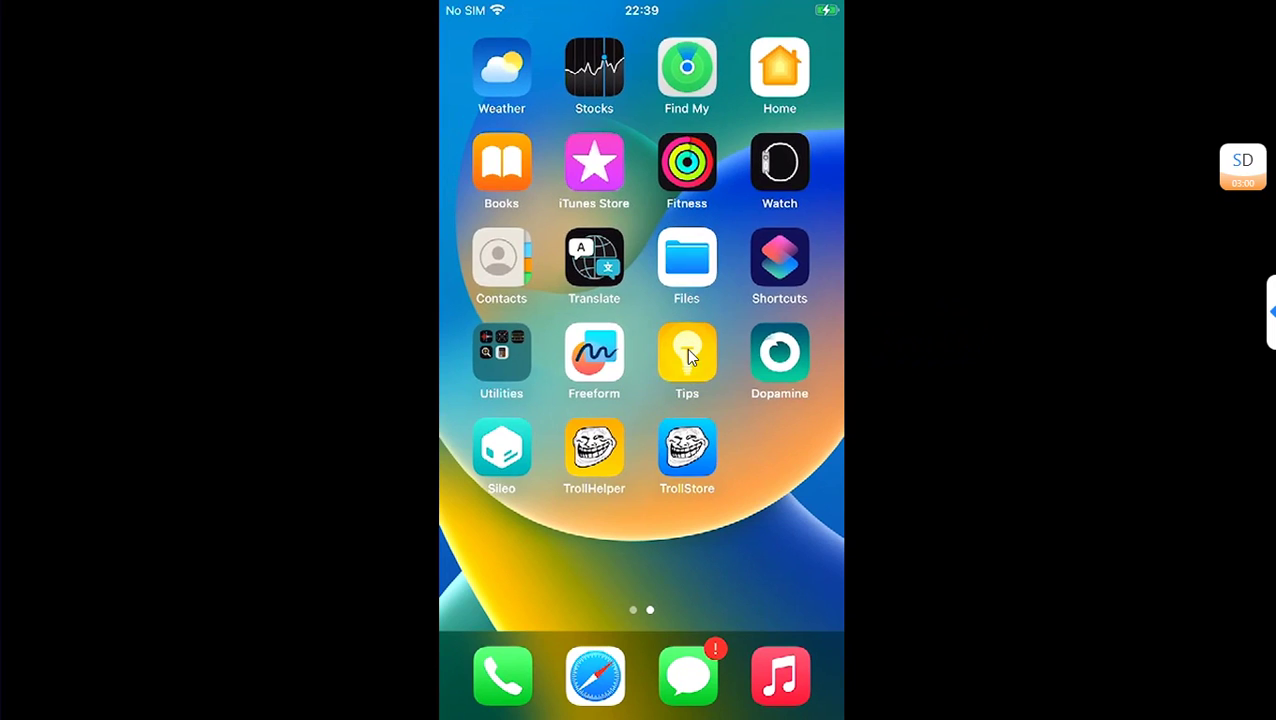
pyautogui.click(670, 363)
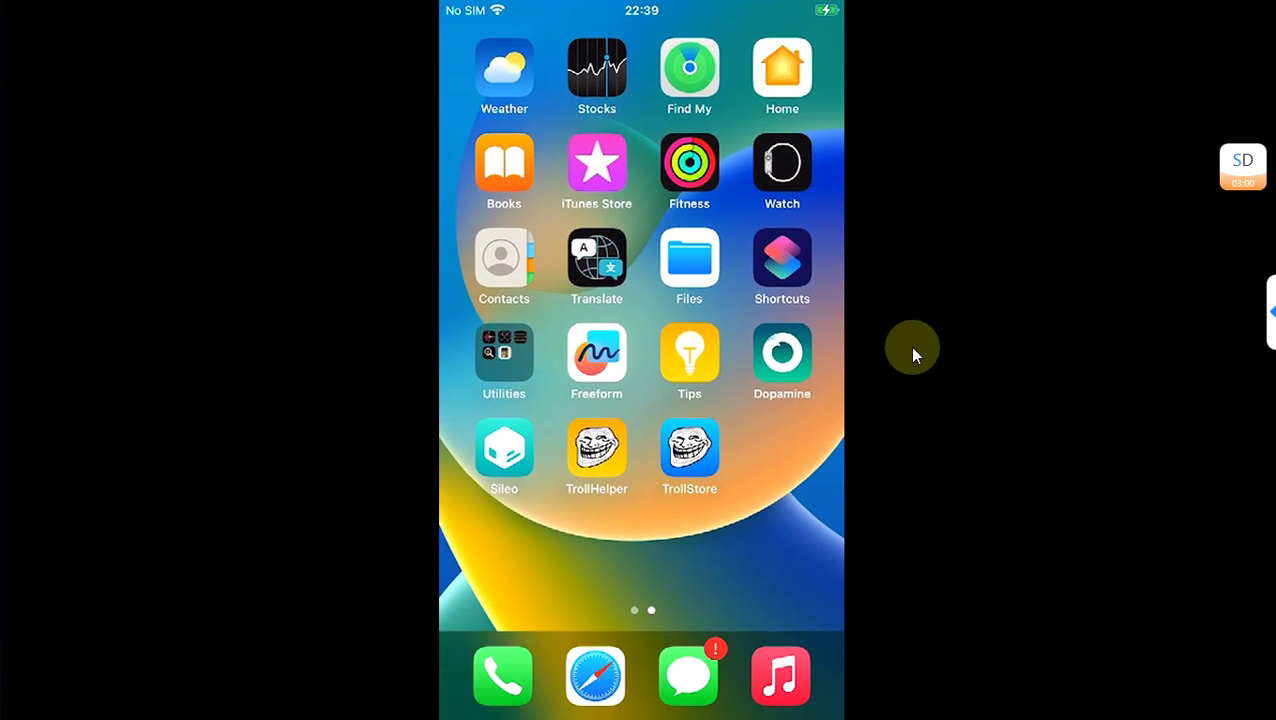
# Remove the jailbreak through Dopamine's settings and confirm the removal.
pyautogui.click(790, 351)
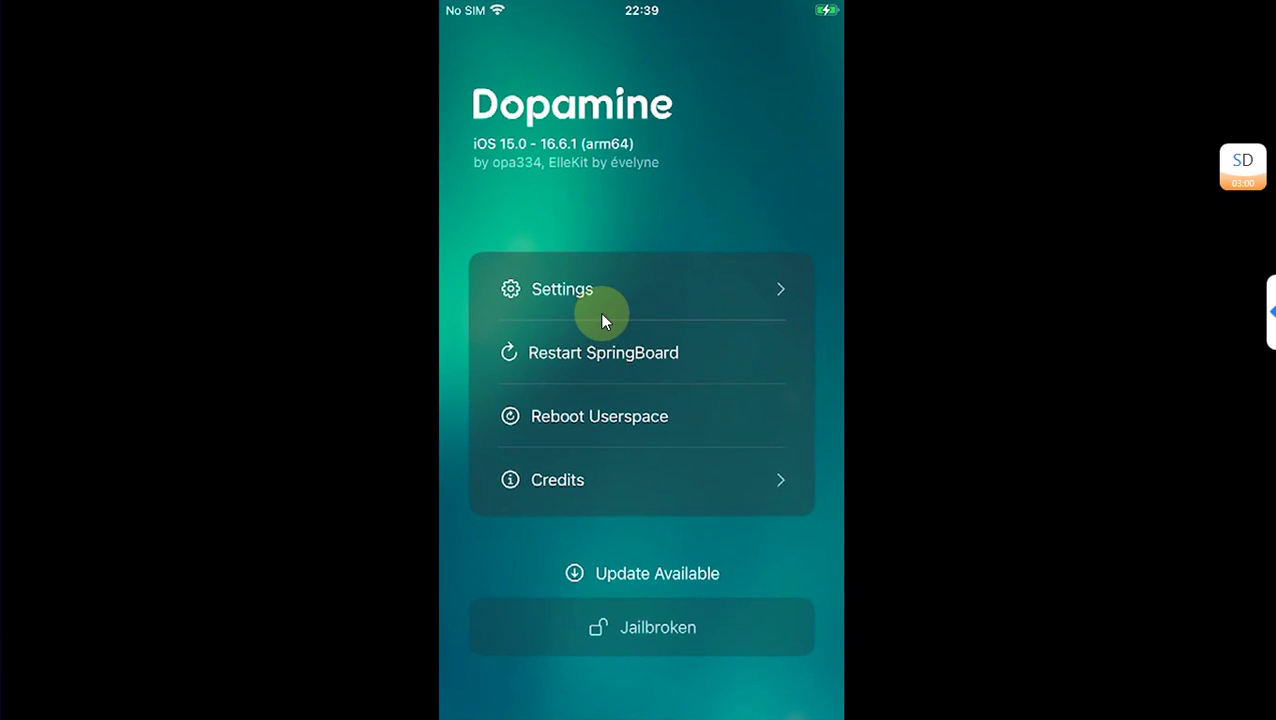
pyautogui.click(599, 312)
pyautogui.scroll(-2, 604, 320)
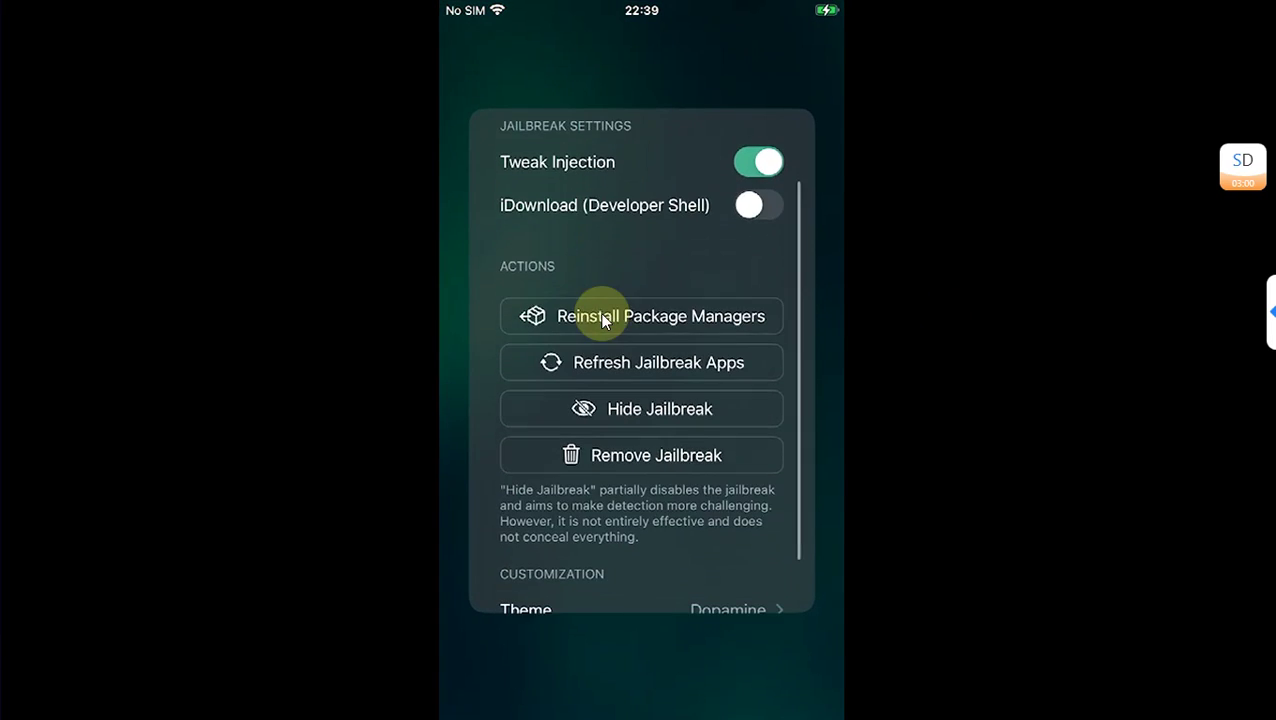
pyautogui.click(645, 454)
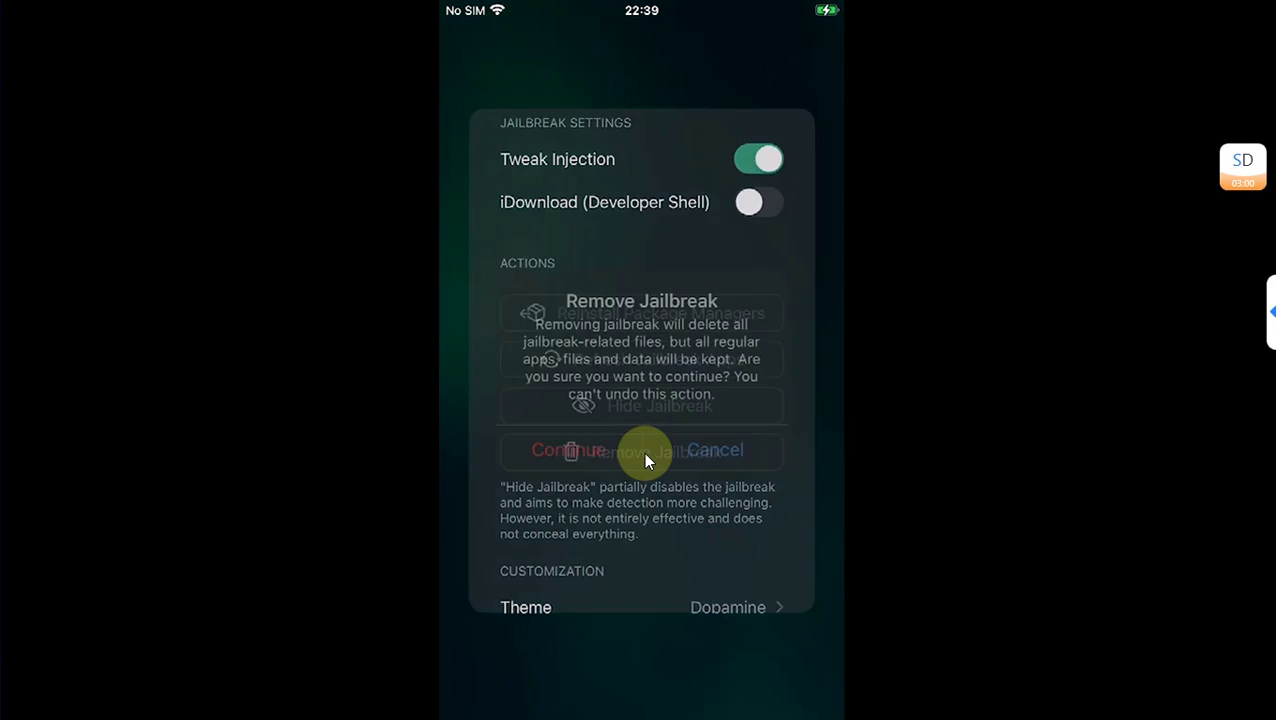
pyautogui.click(580, 458)
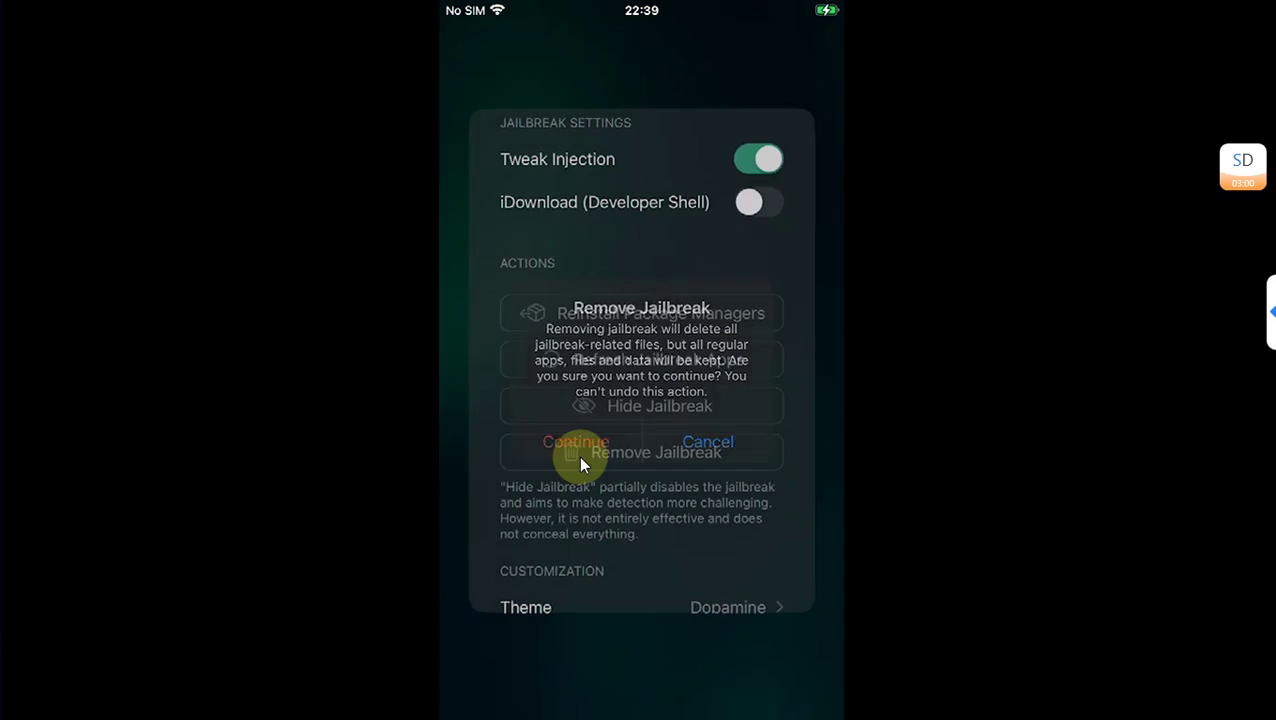
pyautogui.click(580, 456)
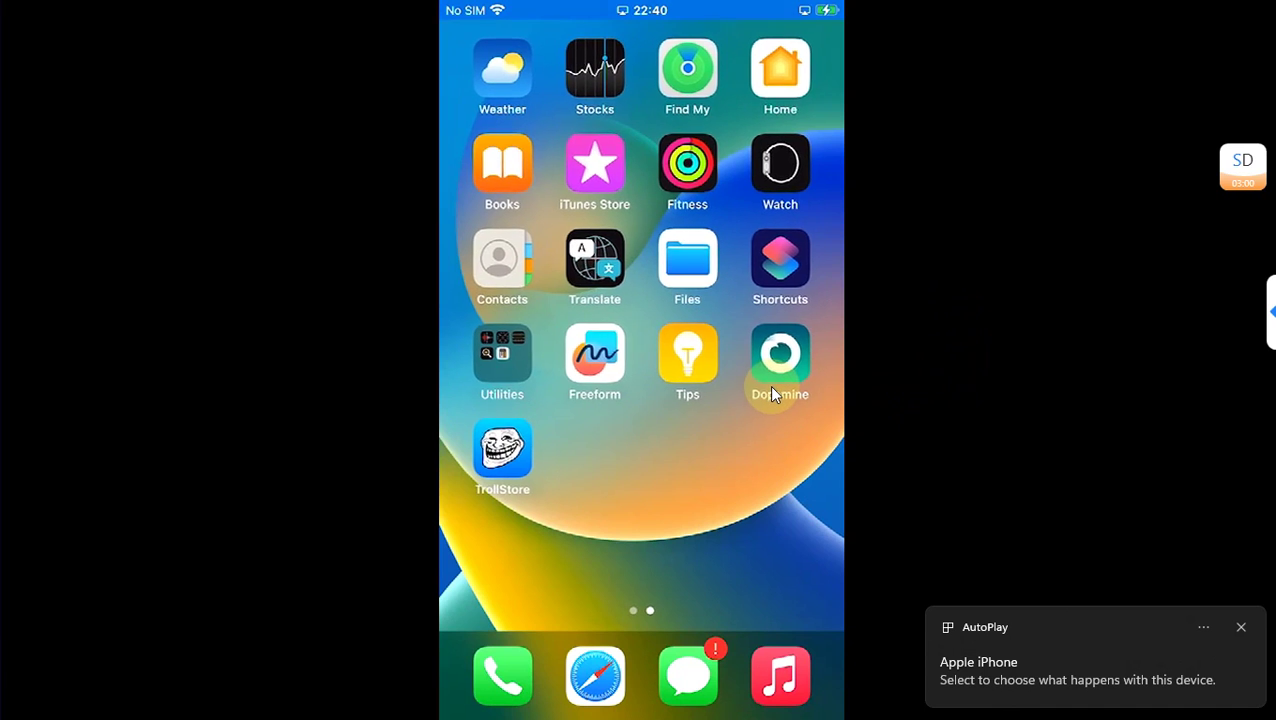
# Open Dopamine, TrollStore and the Tips persistence helper to check each app after the jailbreak removal.
pyautogui.click(769, 385)
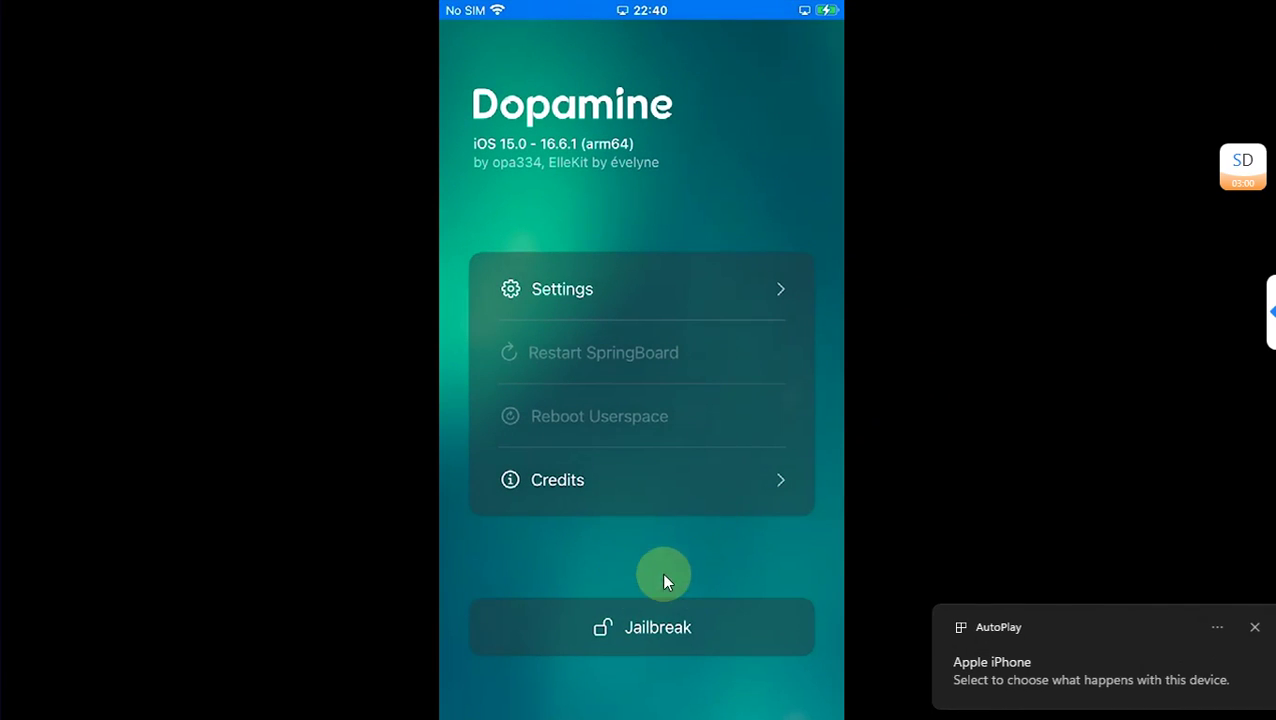
pyautogui.moveTo(637, 575); pyautogui.dragTo(760, 540)
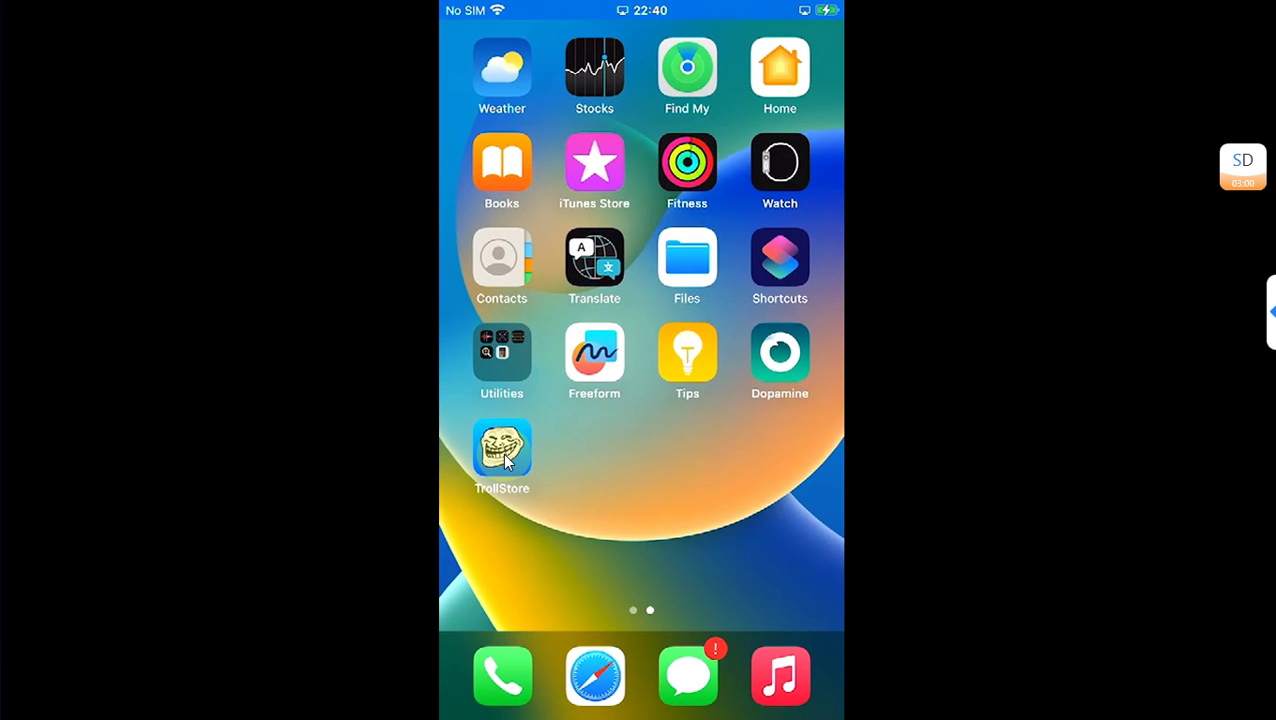
pyautogui.click(502, 455)
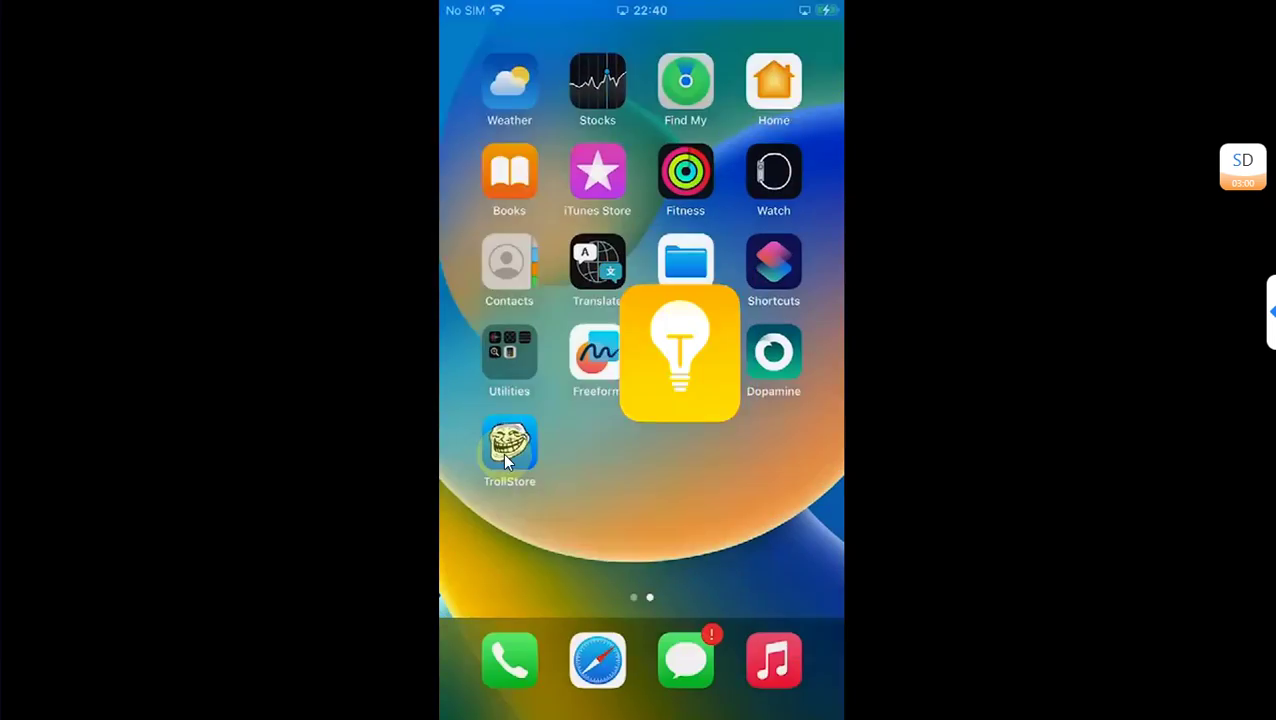
pyautogui.click(502, 455)
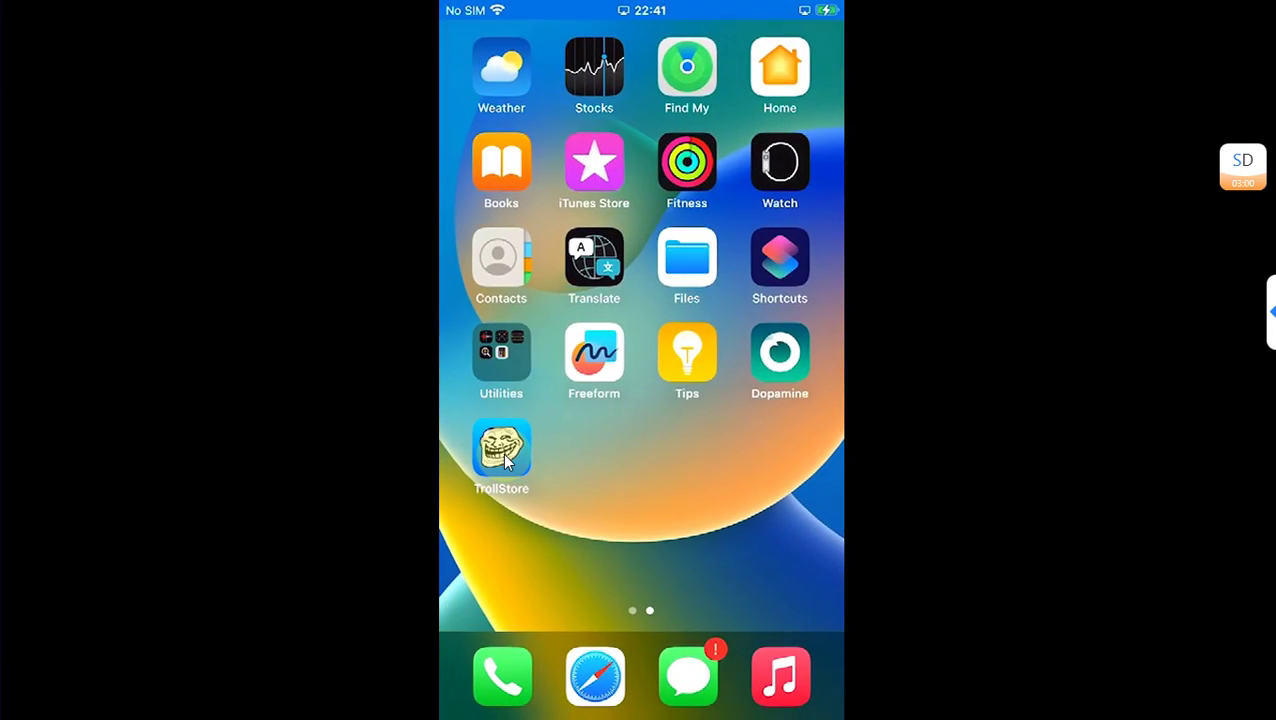
pyautogui.click(487, 455)
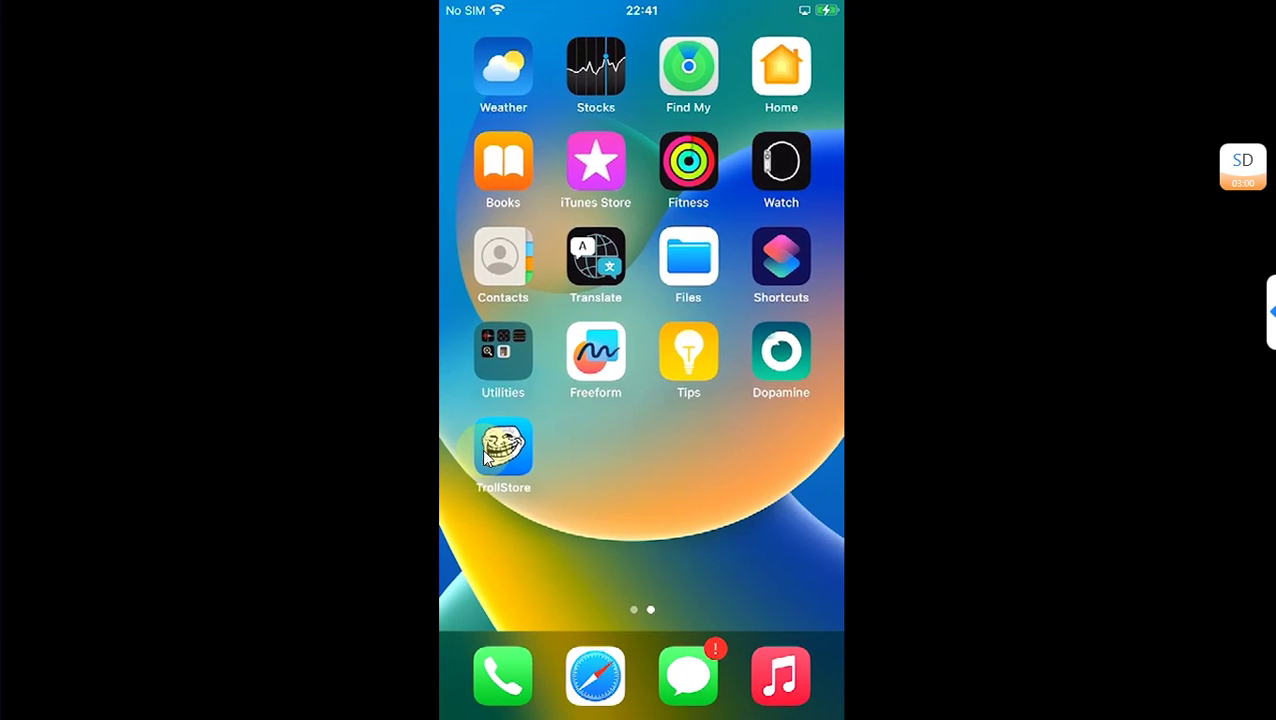
pyautogui.click(695, 368)
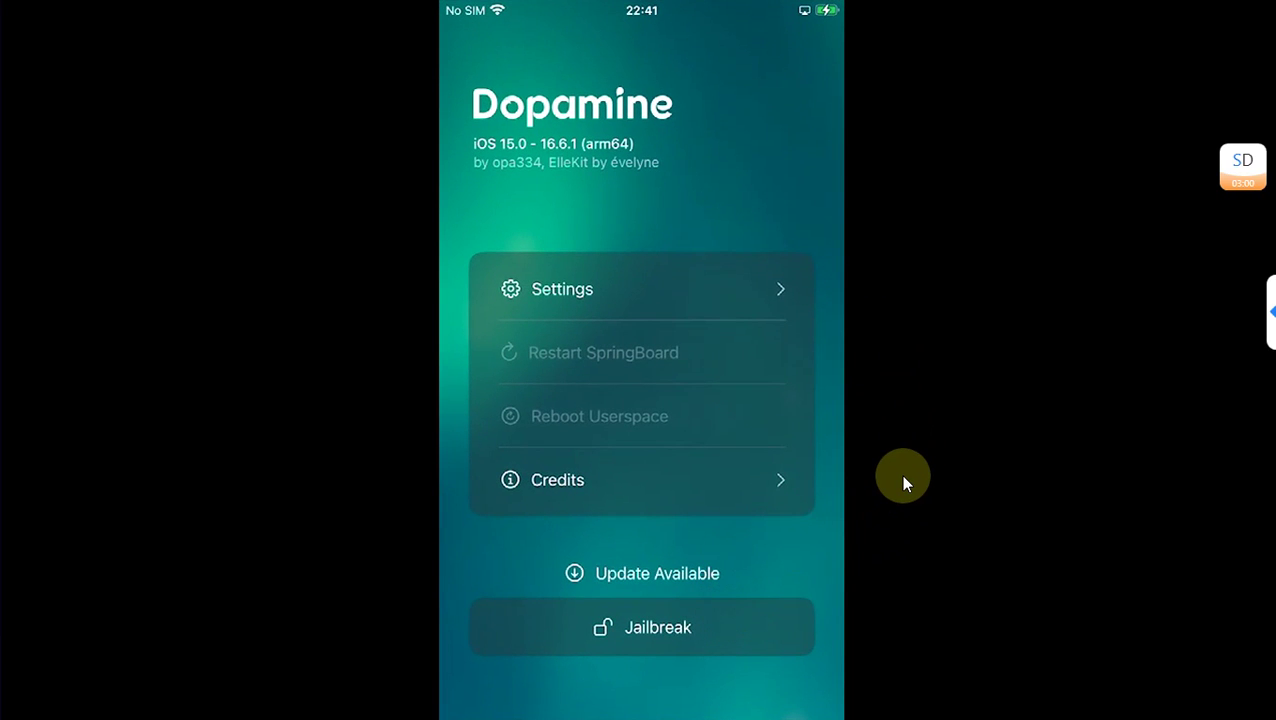
# Open the changelog of the available update in Dopamine.
pyautogui.click(655, 580)
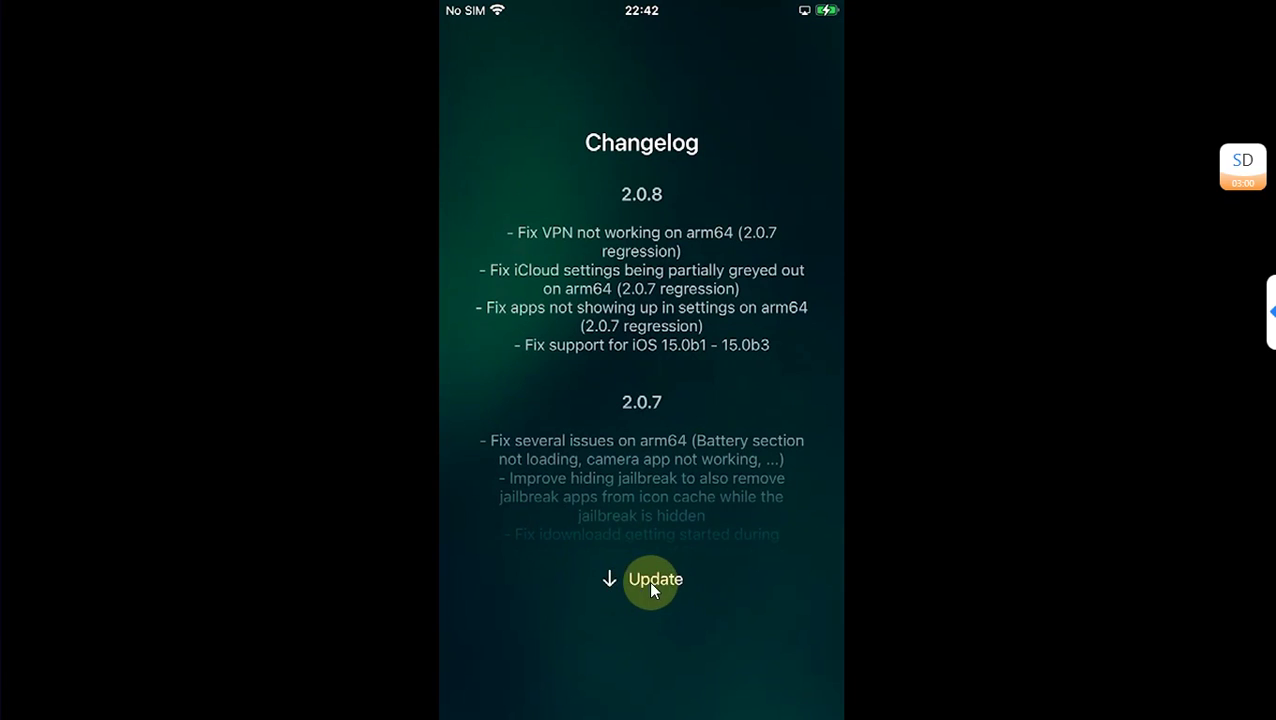